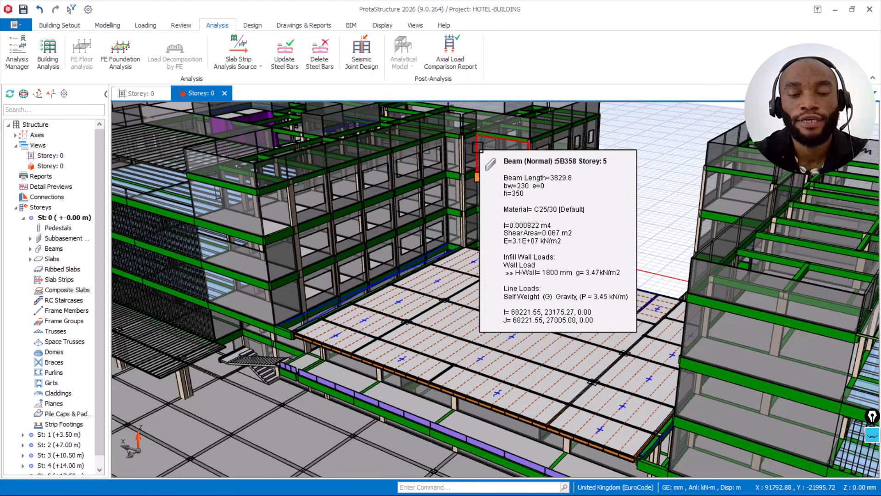
# Step: Examine the hotel building model from the courtyard slab around to the stair corner and outer facade with its infill walls
pyautogui.scroll(2, 450, 142)
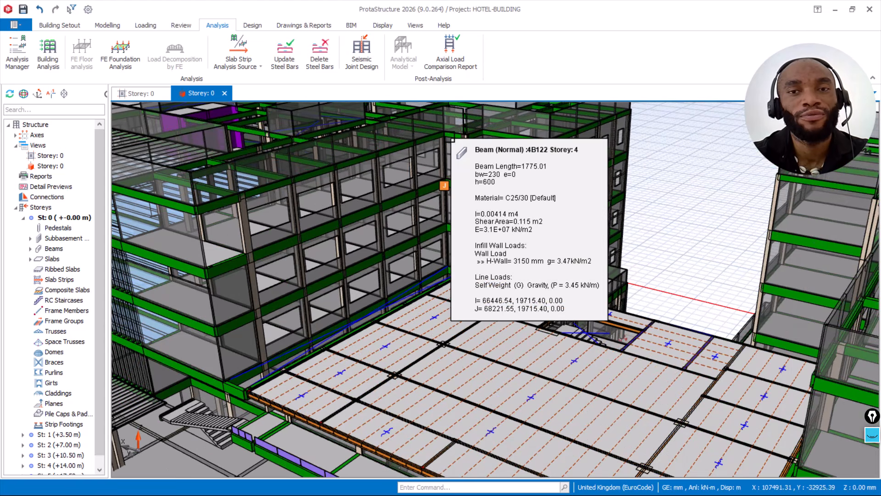
pyautogui.scroll(-5, 448, 142)
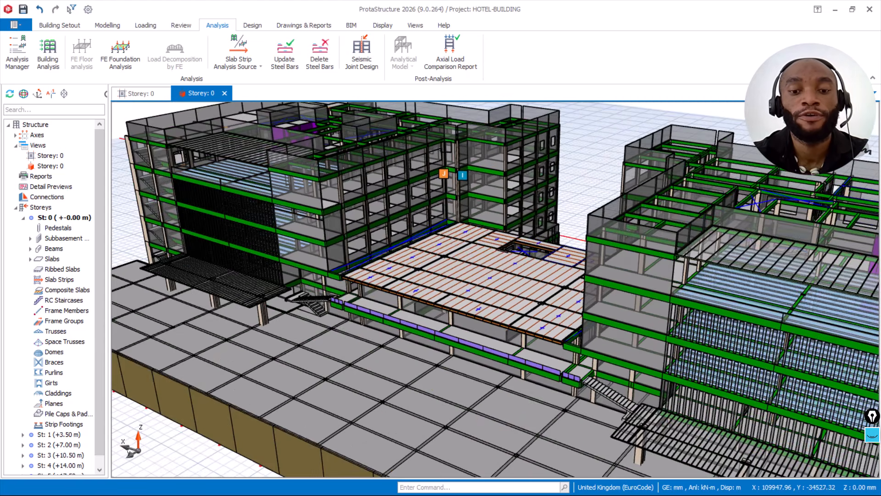
pyautogui.moveTo(448, 141); pyautogui.dragTo(415, 144, button='middle')
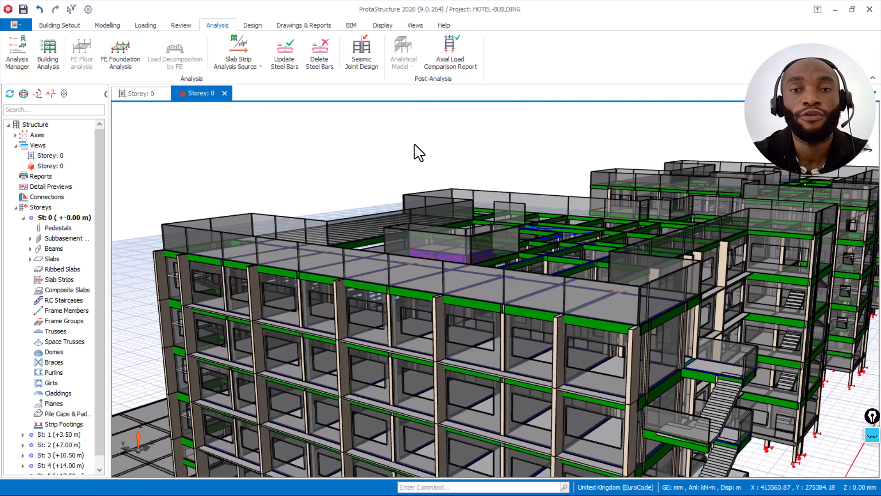
pyautogui.moveTo(414, 144); pyautogui.dragTo(429, 151, button='middle')
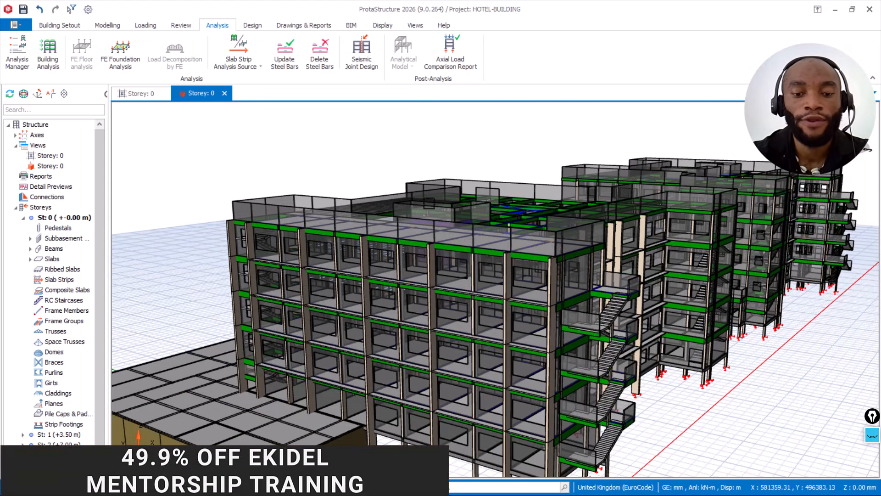
pyautogui.moveTo(446, 193); pyautogui.dragTo(491, 197, button='middle')
pyautogui.scroll(5, 480, 222)
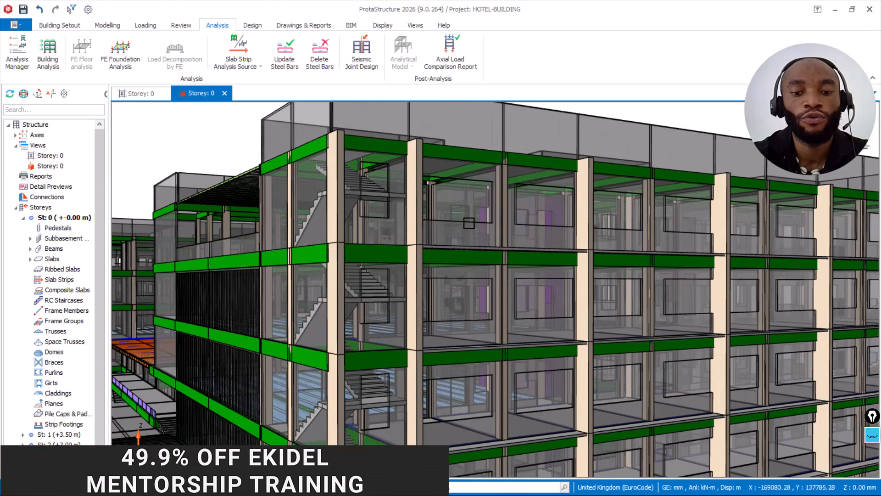
pyautogui.scroll(2, 467, 210)
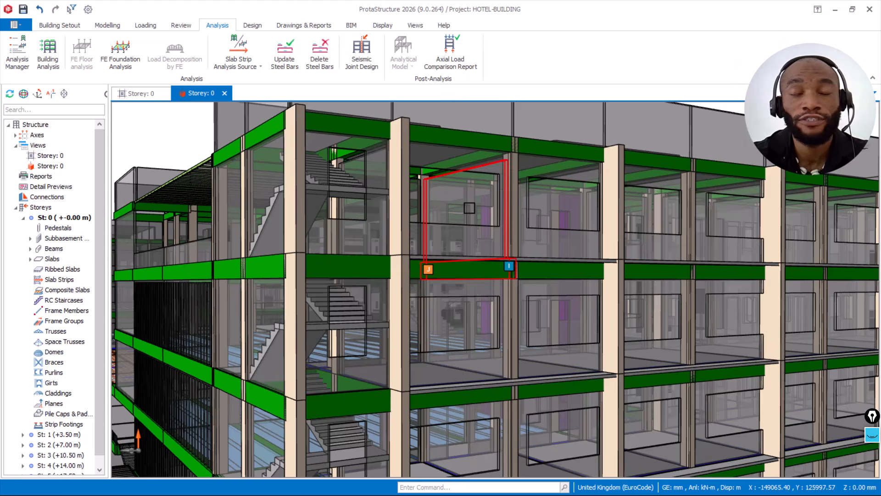
pyautogui.scroll(-2, 469, 206)
pyautogui.moveTo(483, 212)
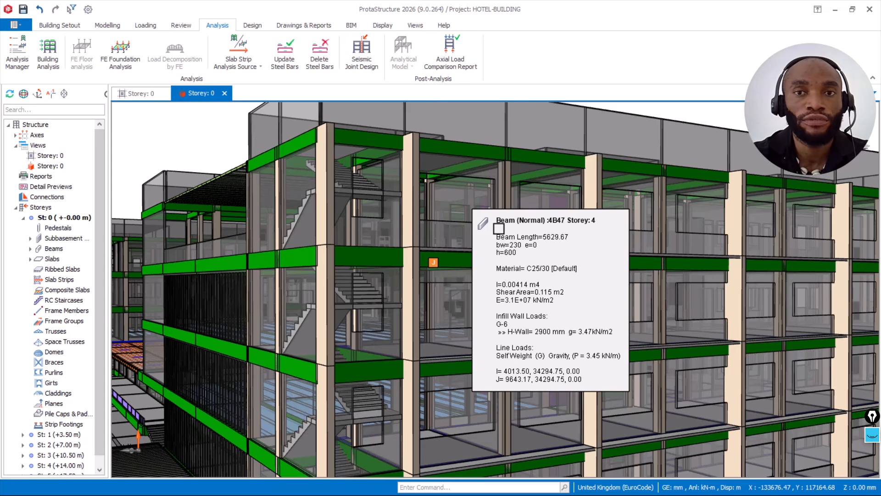
# Step: Examine the hotel's roof level, front screens and entrance canopies, and the courtyard slab between the two wings
pyautogui.scroll(-3, 487, 221)
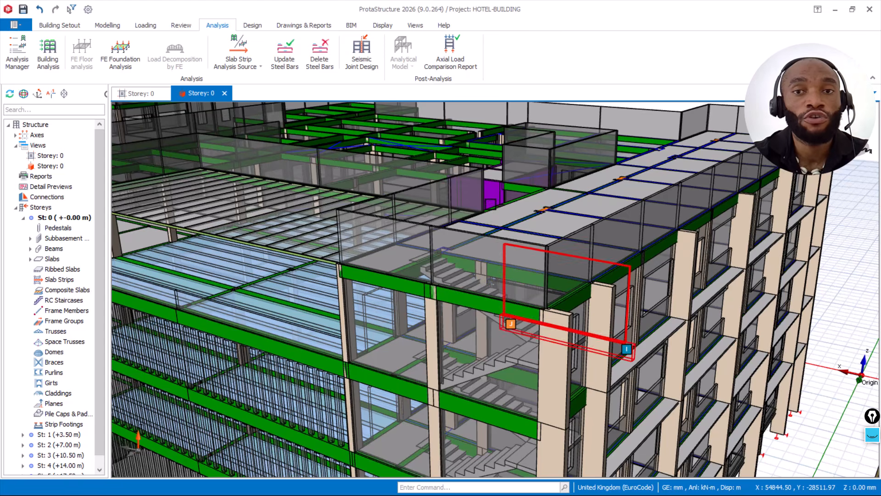
pyautogui.scroll(3, 482, 209)
pyautogui.moveTo(423, 236); pyautogui.dragTo(671, 234, button='middle')
pyautogui.scroll(-2, 556, 222)
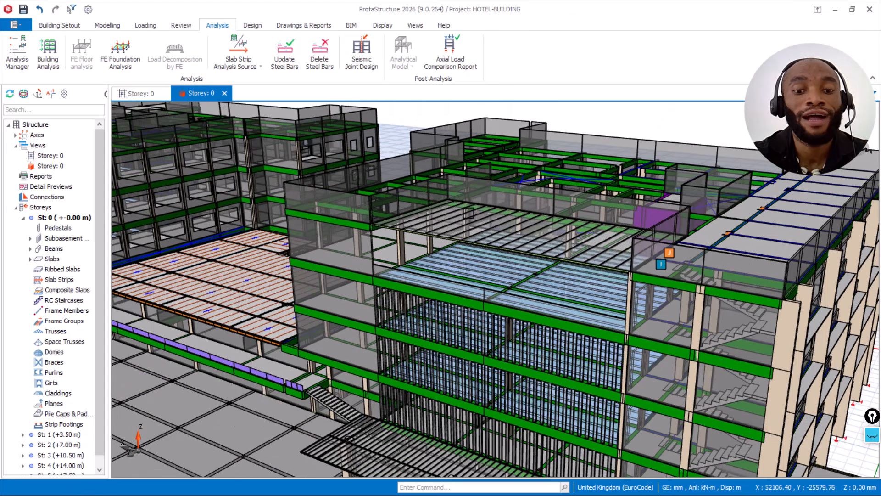
pyautogui.scroll(-2, 556, 222)
pyautogui.moveTo(398, 225)
pyautogui.keyDown('shift'); pyautogui.mouseDown(button='middle')
pyautogui.moveTo(411, 199)
pyautogui.moveTo(477, 185)
pyautogui.moveTo(382, 207)
pyautogui.moveTo(277, 192)
pyautogui.mouseUp(button='middle'); pyautogui.keyUp('shift')
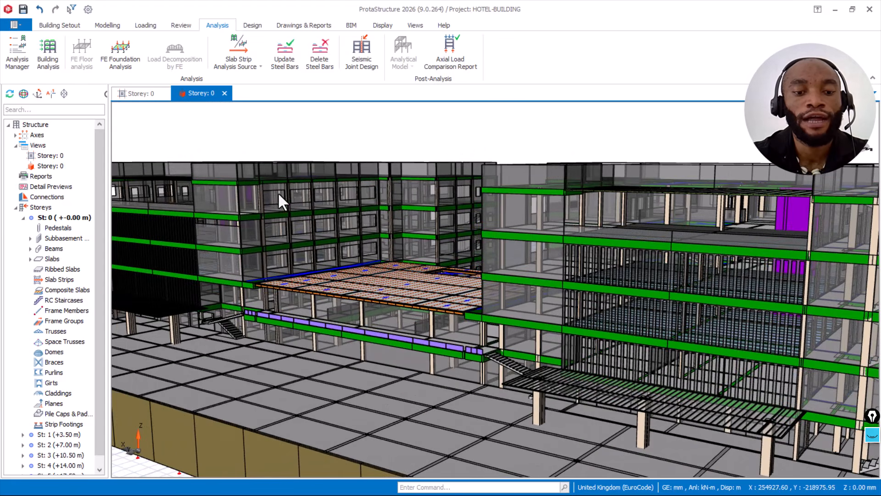
pyautogui.scroll(1, 280, 190)
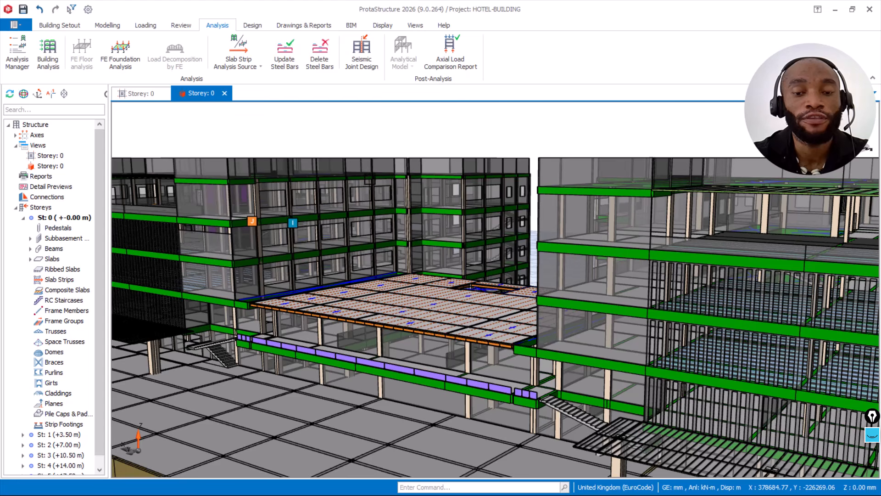
pyautogui.scroll(-2, 375, 173)
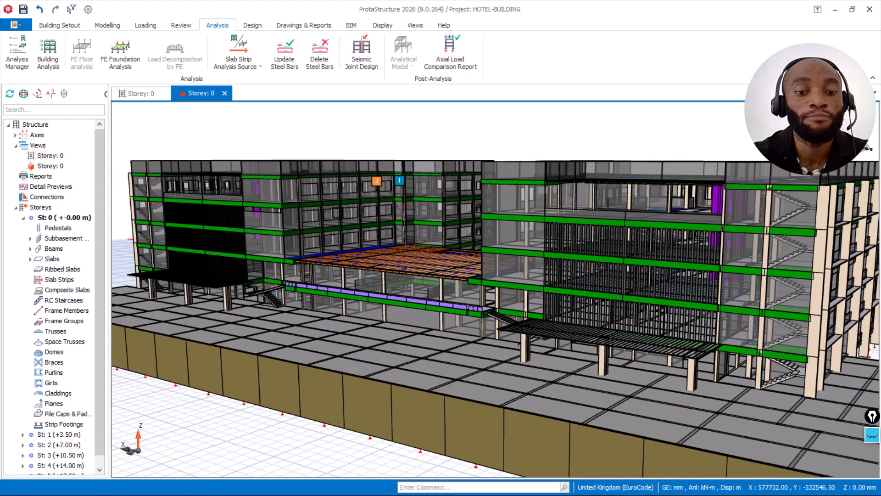
pyautogui.scroll(2, 346, 200)
pyautogui.moveTo(347, 220)
pyautogui.mouseDown(button='middle')
pyautogui.moveTo(344, 230)
pyautogui.moveTo(350, 222)
pyautogui.mouseUp(button='middle')
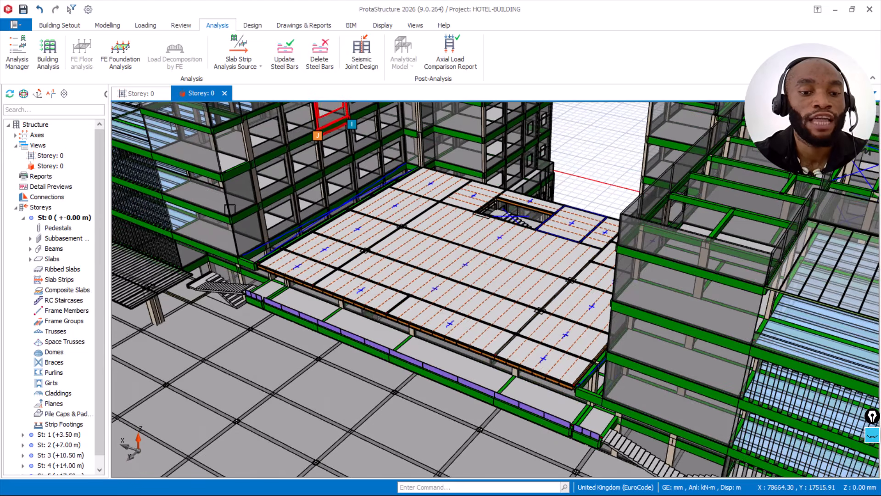
# Step: Inspect the floor beams and infill wall panels at the wing corners beside the courtyard slab up close
pyautogui.moveTo(247, 212); pyautogui.dragTo(519, 94, button='middle')
pyautogui.scroll(2, 479, 174)
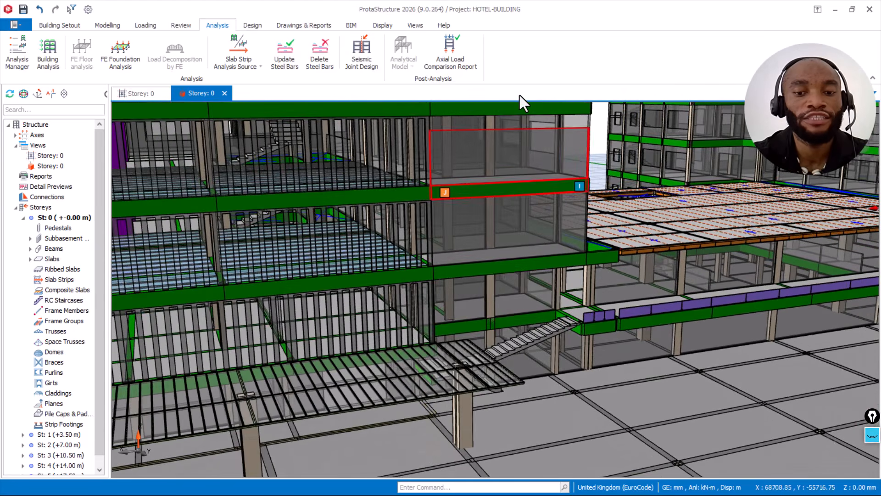
pyautogui.scroll(2, 510, 125)
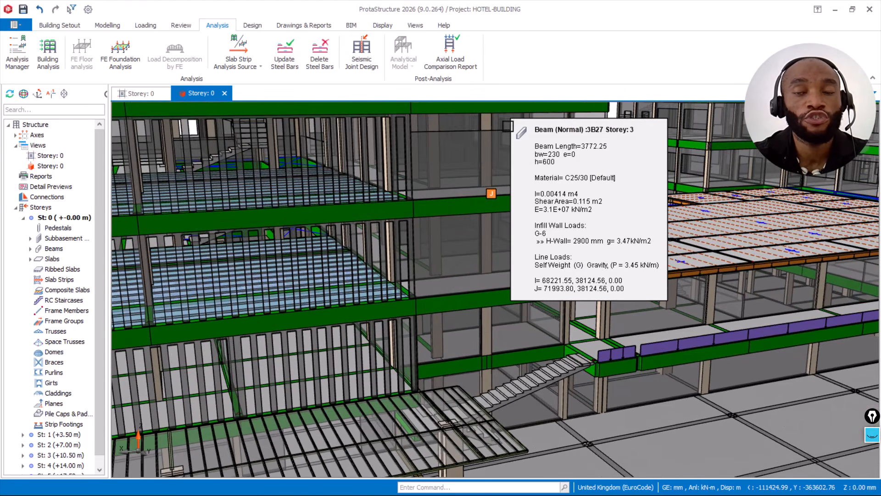
pyautogui.scroll(2, 512, 121)
pyautogui.moveTo(542, 165); pyautogui.dragTo(560, 189, button='middle')
pyautogui.scroll(3, 488, 232)
pyautogui.moveTo(487, 255)
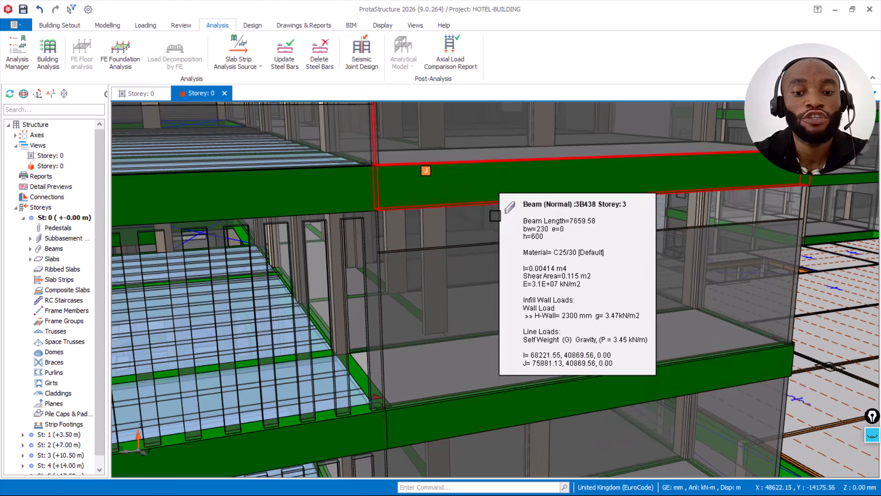
pyautogui.keyDown('shift'); pyautogui.moveTo(541, 223); pyautogui.dragTo(548, 217, button='middle'); pyautogui.keyUp('shift')
pyautogui.keyDown('shift'); pyautogui.moveTo(548, 217); pyautogui.dragTo(549, 210); pyautogui.keyUp('shift')
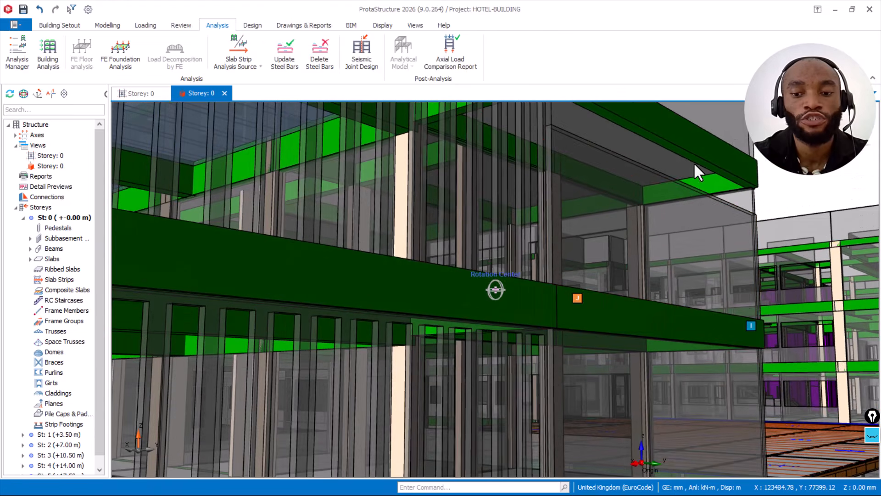
pyautogui.moveTo(676, 149)
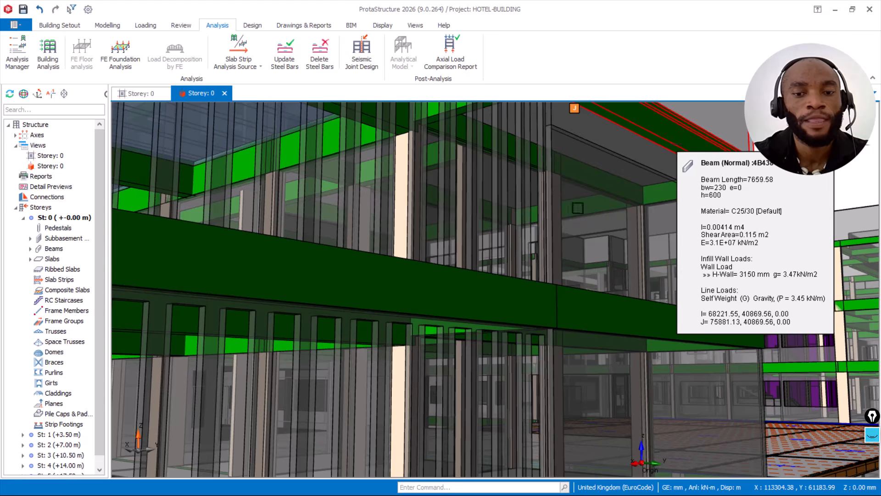
pyautogui.scroll(-4, 463, 240)
pyautogui.scroll(-3, 463, 240)
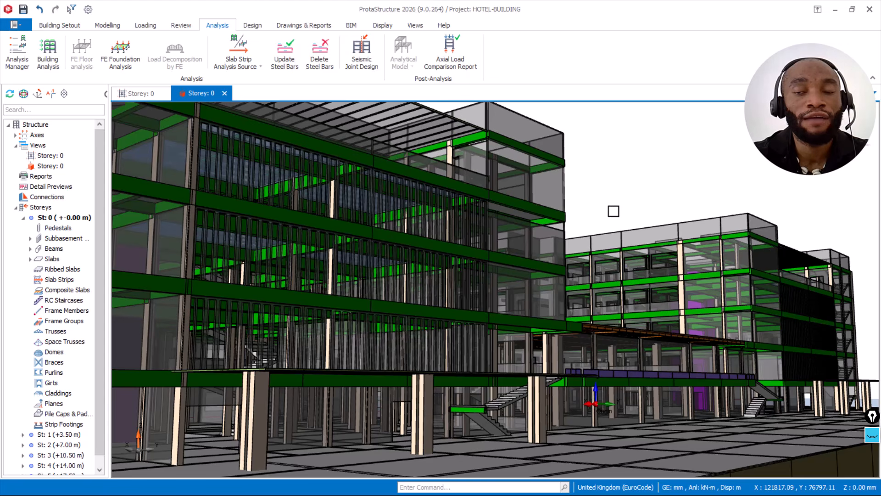
pyautogui.moveTo(606, 216)
pyautogui.mouseDown(button='middle')
pyautogui.moveTo(553, 217)
pyautogui.moveTo(537, 228)
pyautogui.moveTo(511, 222)
pyautogui.moveTo(449, 240)
pyautogui.mouseUp(button='middle')
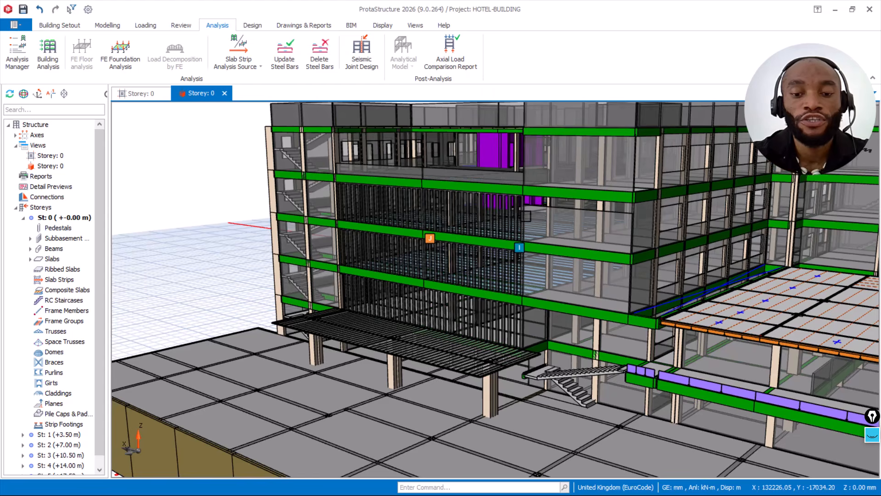
pyautogui.scroll(-1, 529, 222)
pyautogui.moveTo(642, 206); pyautogui.dragTo(411, 197, button='middle')
pyautogui.scroll(-1, 441, 192)
pyautogui.scroll(-1, 411, 197)
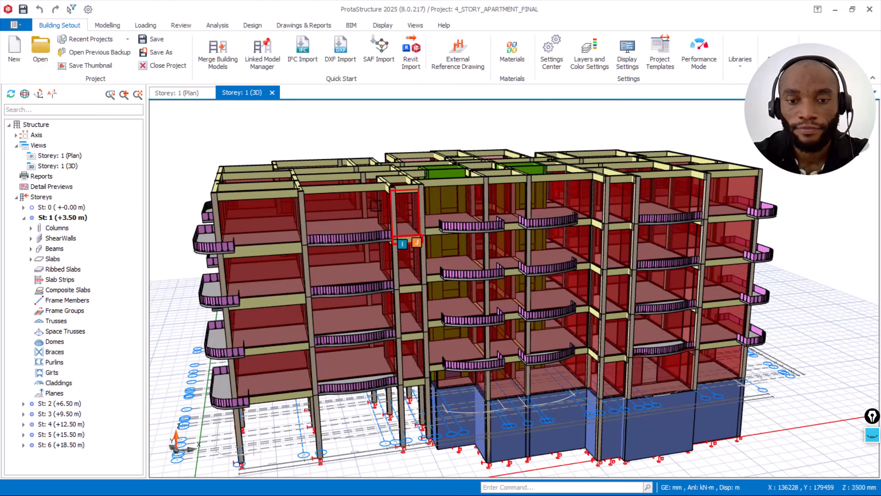
# Step: Examine the balconies, beams and wall loads along the front facade of the 4_STORY_APARTMENT_FINAL model
pyautogui.scroll(1, 331, 171)
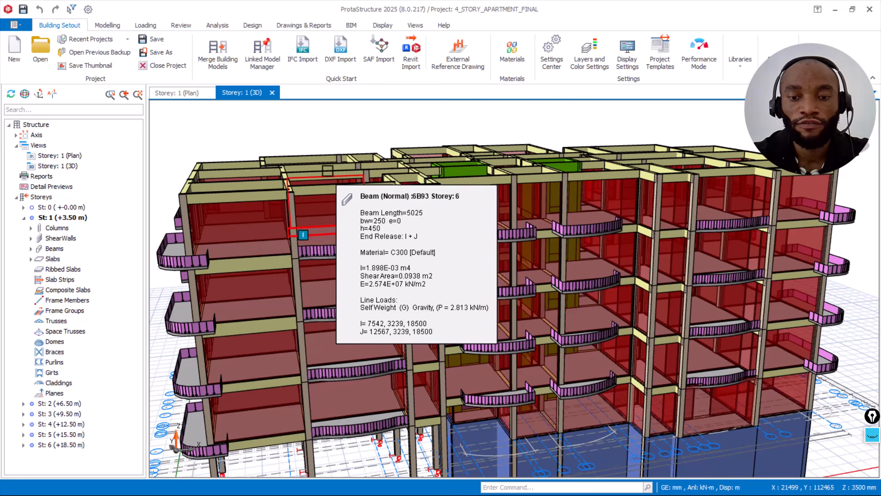
pyautogui.scroll(-2, 444, 154)
pyautogui.moveTo(433, 151)
pyautogui.mouseDown(button='middle')
pyautogui.moveTo(399, 151)
pyautogui.moveTo(419, 140)
pyautogui.mouseUp(button='middle')
pyautogui.scroll(2, 550, 261)
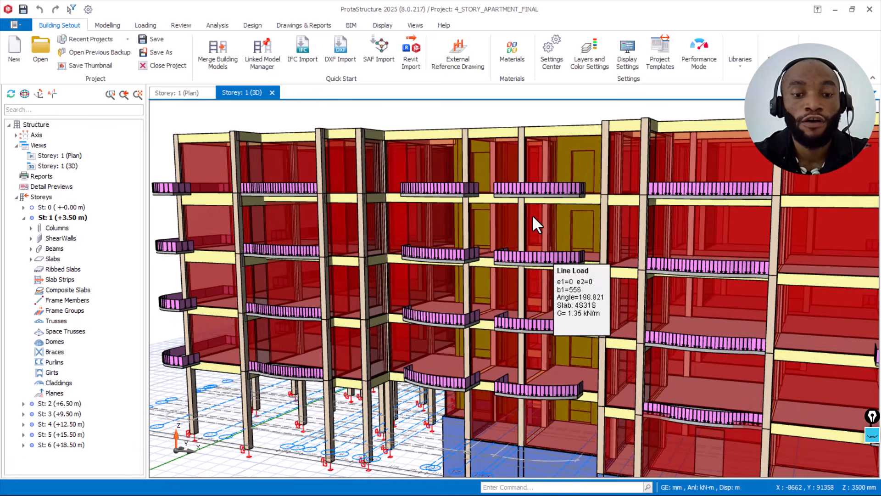
pyautogui.scroll(2, 531, 214)
pyautogui.scroll(-2, 495, 216)
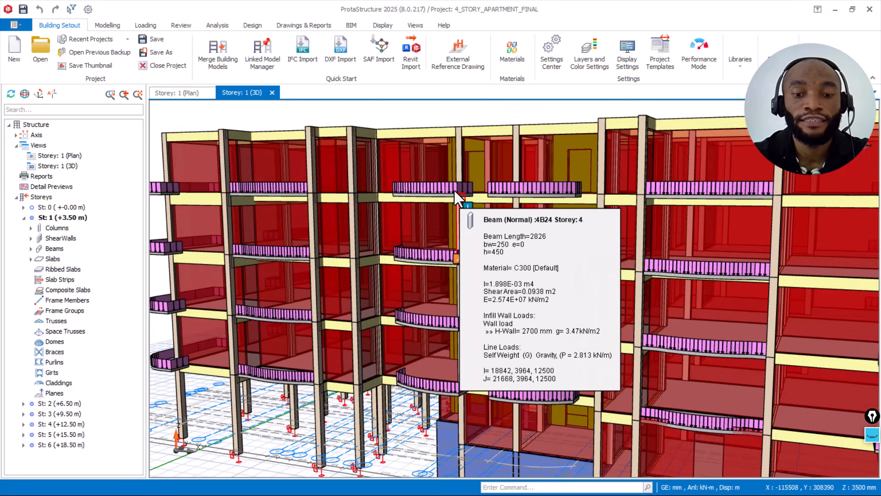
pyautogui.scroll(-2, 423, 216)
pyautogui.scroll(2, 417, 206)
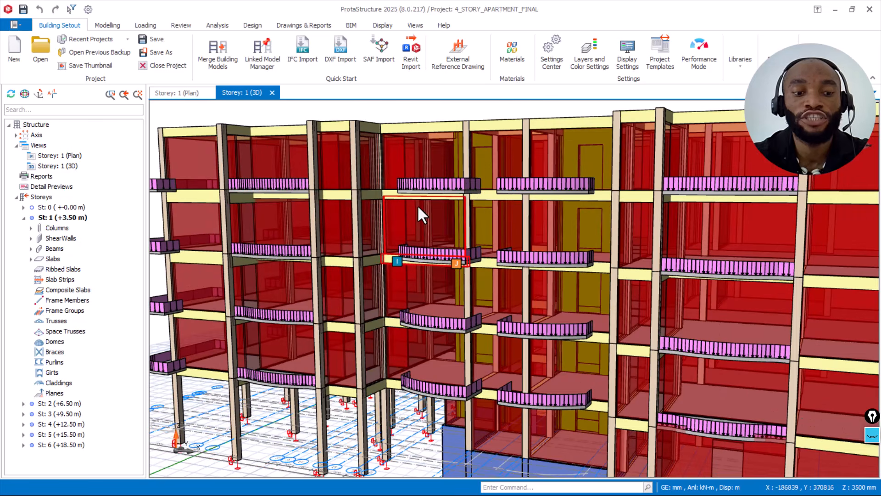
pyautogui.moveTo(417, 206)
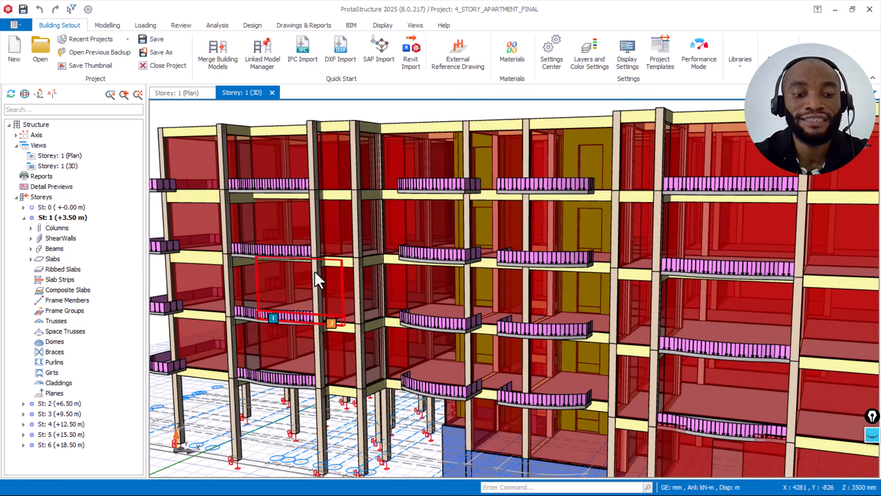
# Step: Inspect the apartment building's basement walls, lower storeys and the top-storey corner with its balconies and roof beams
pyautogui.scroll(-2, 437, 382)
pyautogui.moveTo(448, 455); pyautogui.dragTo(444, 388, button='middle')
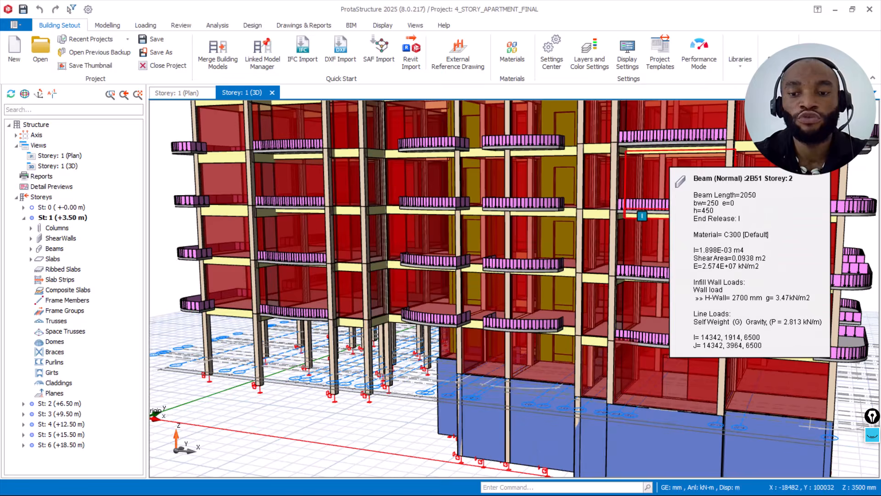
pyautogui.moveTo(489, 283); pyautogui.dragTo(514, 256, button='middle')
pyautogui.moveTo(428, 197); pyautogui.dragTo(522, 214, button='middle')
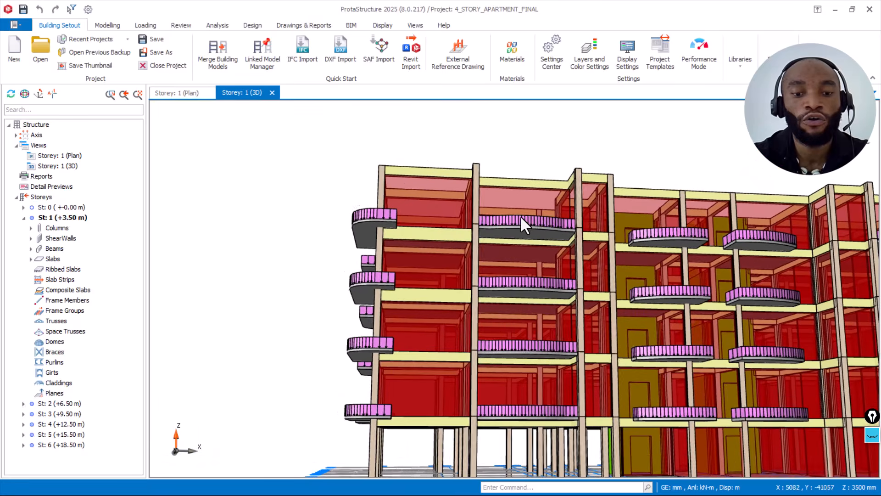
pyautogui.scroll(6, 404, 179)
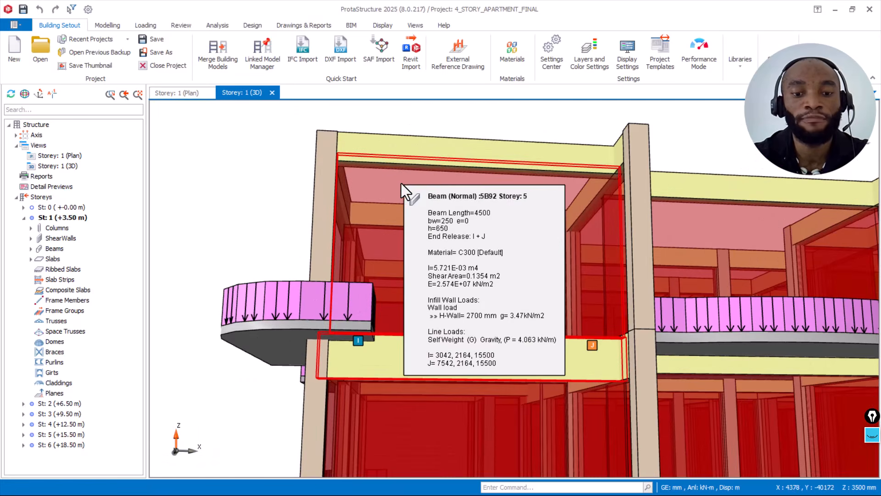
pyautogui.scroll(1, 312, 204)
pyautogui.scroll(-4, 303, 225)
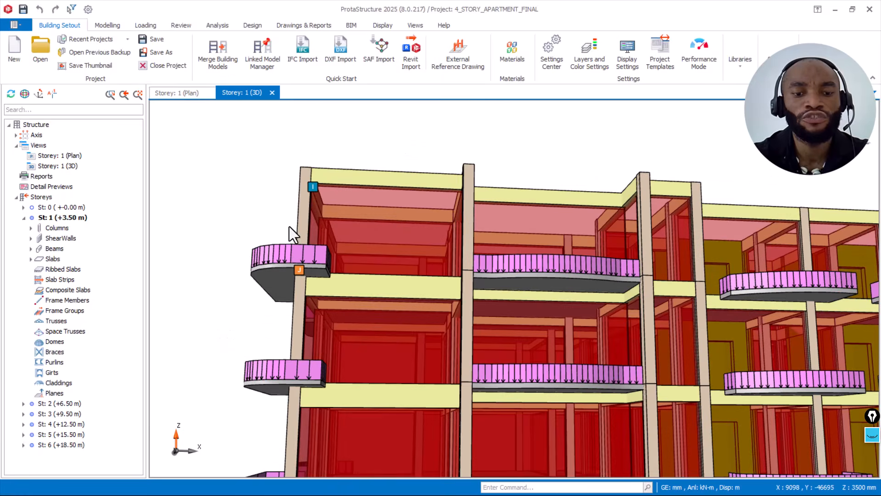
pyautogui.moveTo(299, 252)
pyautogui.mouseDown(button='middle')
pyautogui.moveTo(315, 281)
pyautogui.moveTo(311, 248)
pyautogui.mouseUp(button='middle')
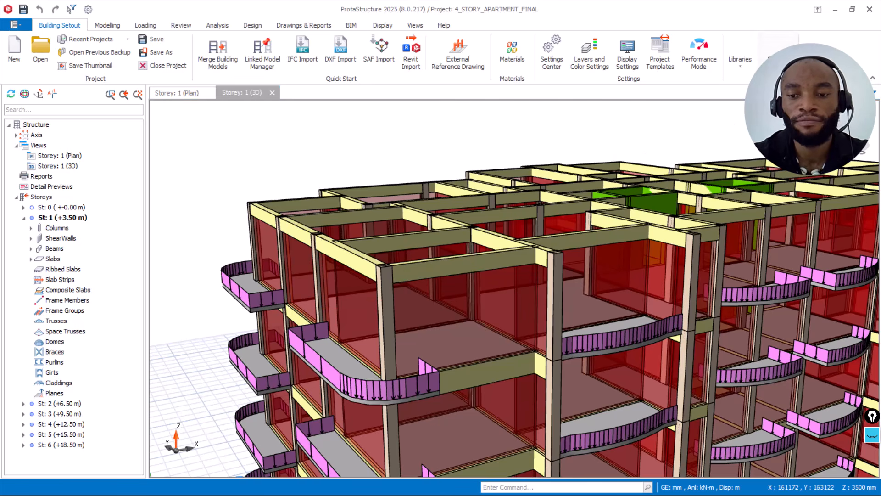
# Step: Open the storey table for editing and set the height of storey 2 to 3900 mm
pyautogui.click(778, 59)
pyautogui.click(805, 252)
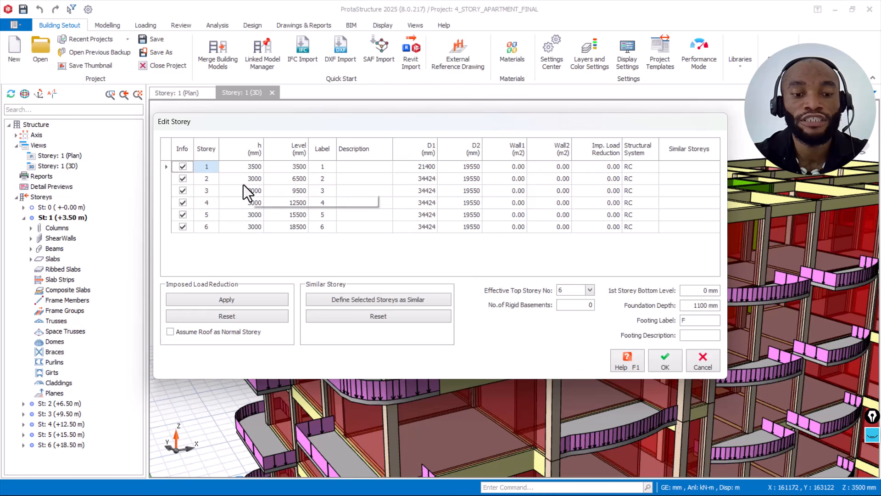
pyautogui.click(247, 178)
pyautogui.click(253, 225)
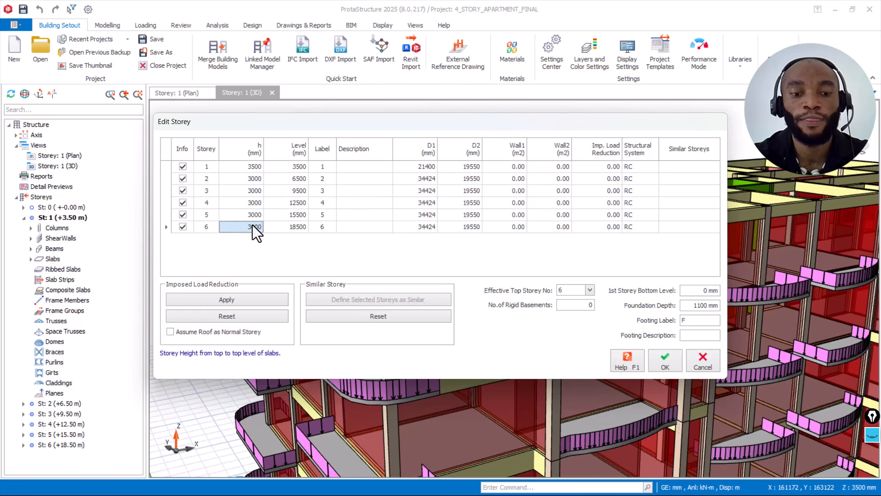
pyautogui.click(256, 177)
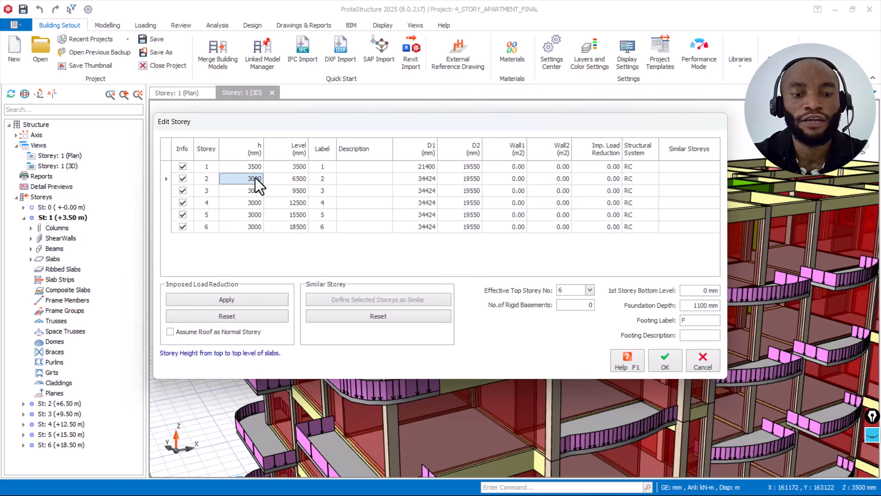
pyautogui.write('3')
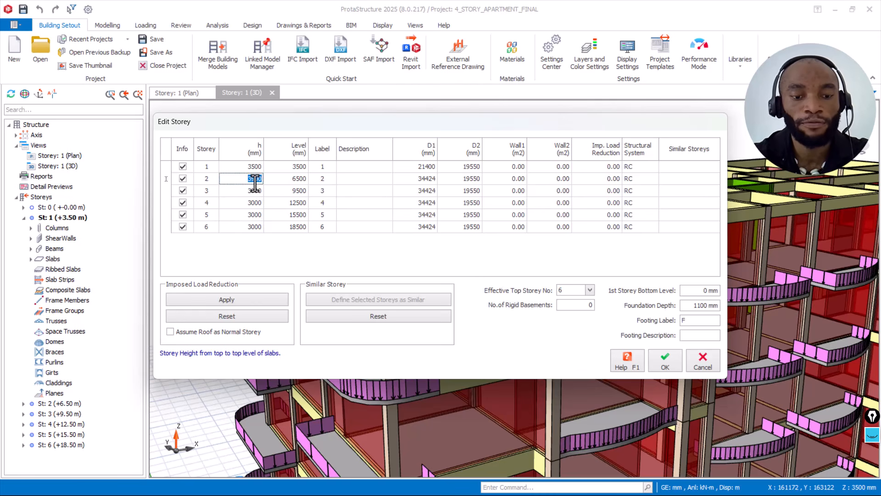
# Step: Set the heights of storeys 3 to 6 to 3900 mm as well and apply the storey changes
pyautogui.click(255, 190)
pyautogui.write('3900')
pyautogui.click(252, 202)
pyautogui.write('3900')
pyautogui.click(253, 212)
pyautogui.write('3900')
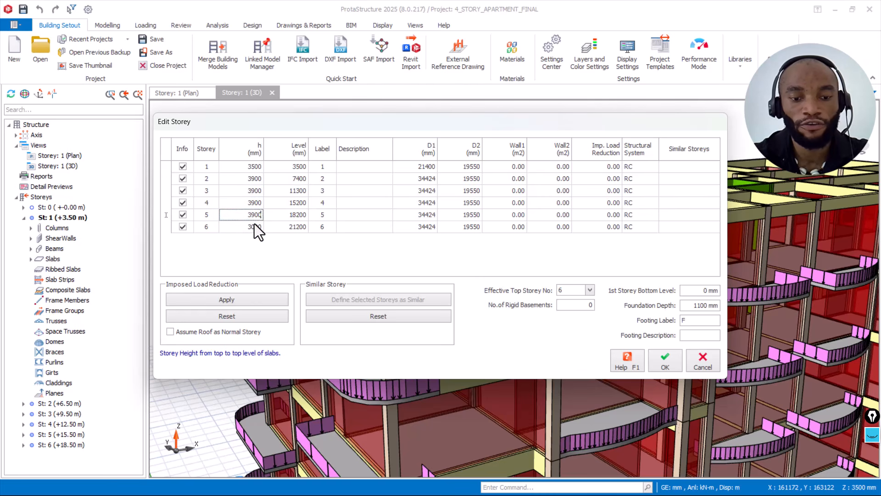
pyautogui.click(255, 226)
pyautogui.write('3900')
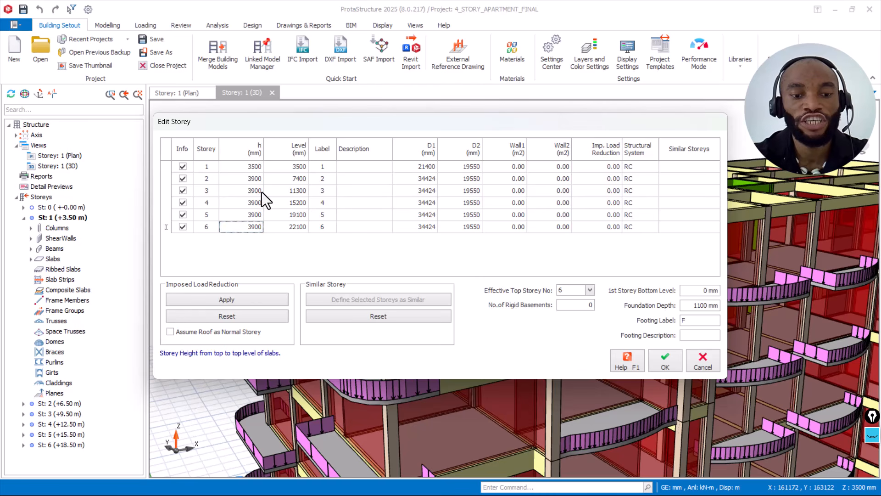
pyautogui.click(255, 168)
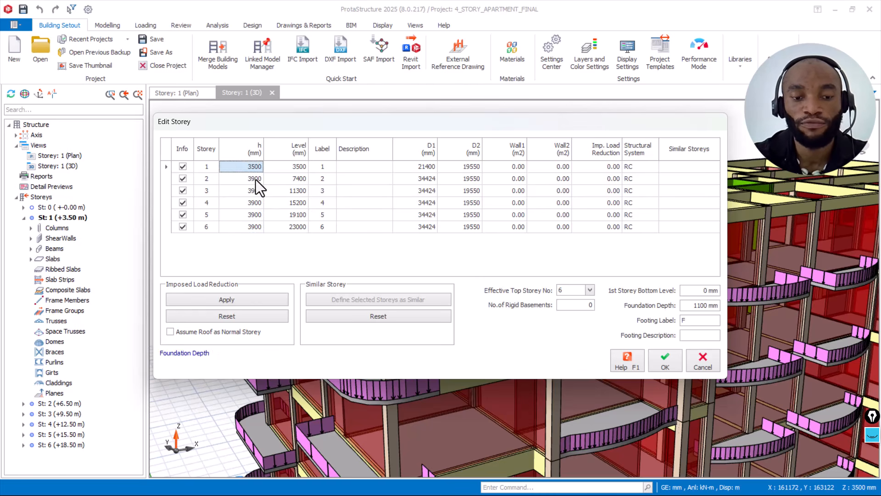
pyautogui.click(256, 179)
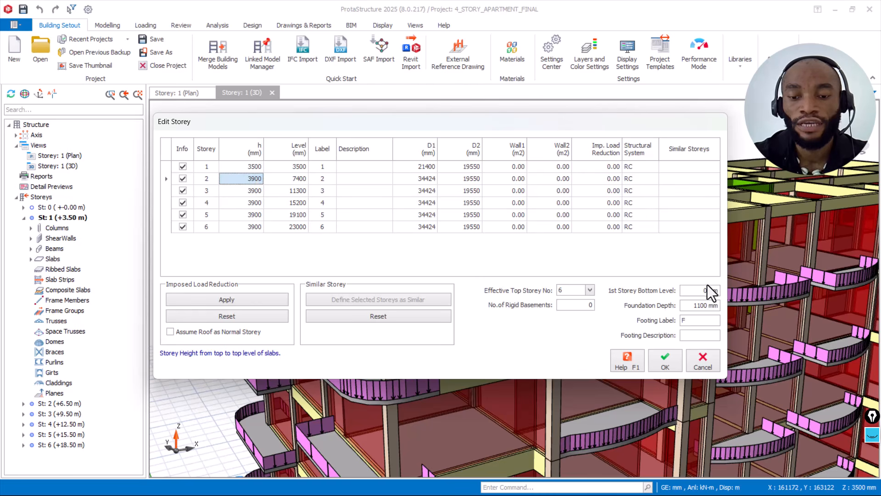
pyautogui.click(666, 364)
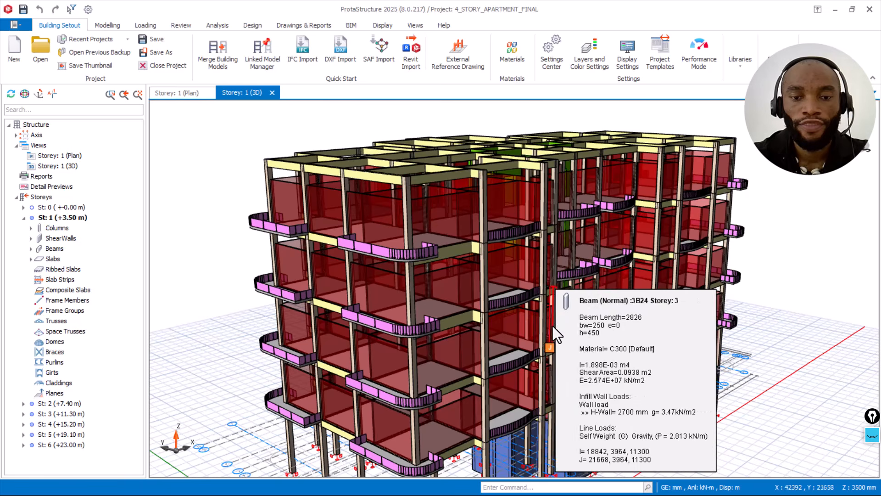
# Step: Examine the infill wall panels against the beams above on several facades, and read the wall load of the storey 4 corner beam
pyautogui.scroll(5, 197, 339)
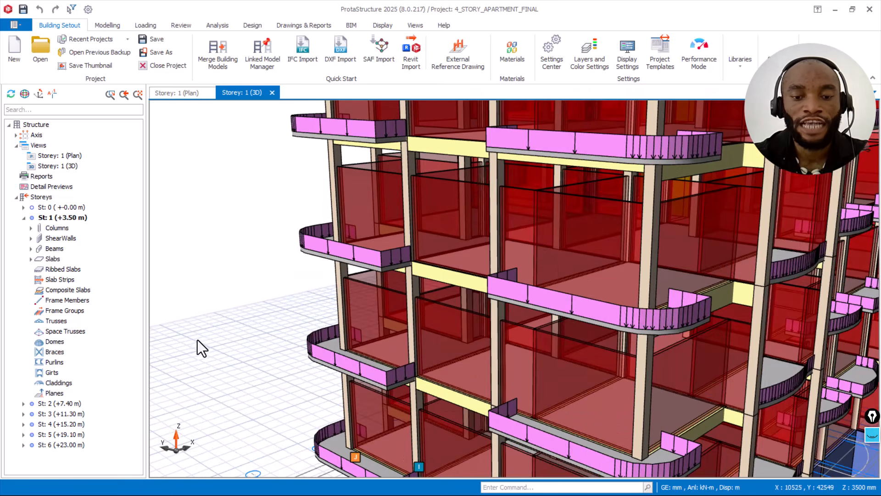
pyautogui.scroll(-3, 334, 318)
pyautogui.moveTo(406, 294)
pyautogui.mouseDown(button='middle')
pyautogui.moveTo(412, 284)
pyautogui.moveTo(434, 291)
pyautogui.mouseUp(button='middle')
pyautogui.scroll(3, 377, 304)
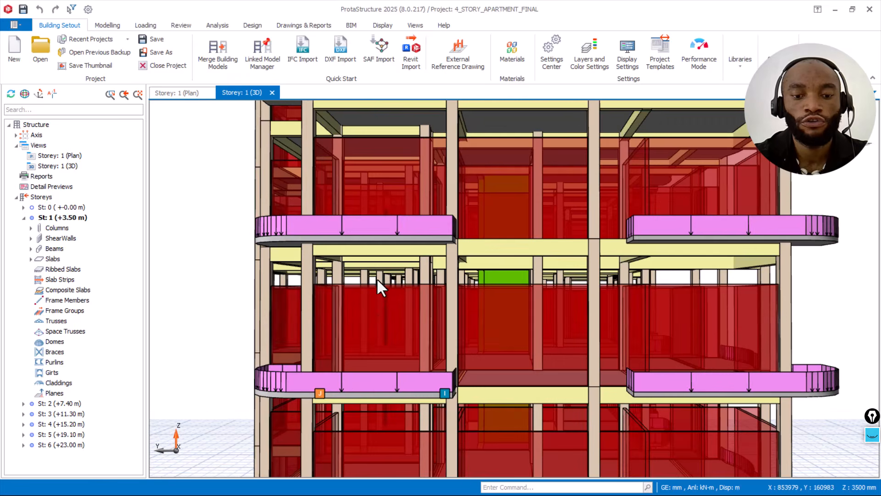
pyautogui.moveTo(381, 267); pyautogui.dragTo(671, 318, button='middle')
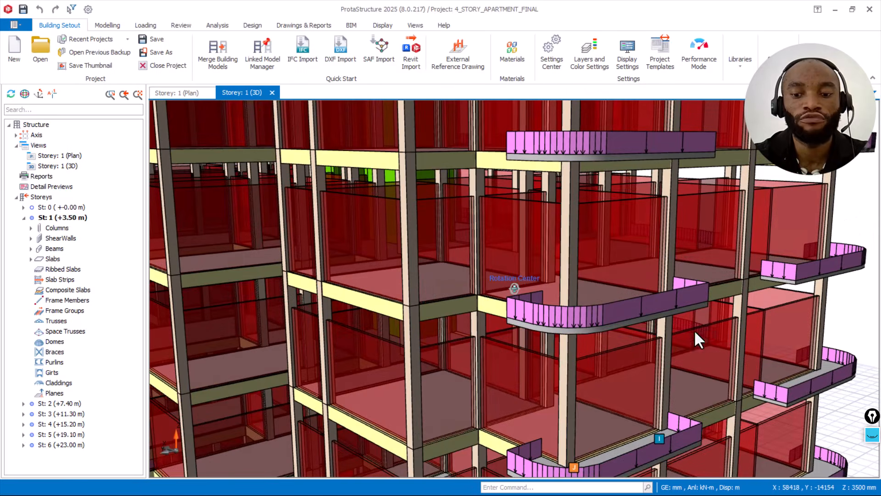
pyautogui.scroll(-5, 603, 212)
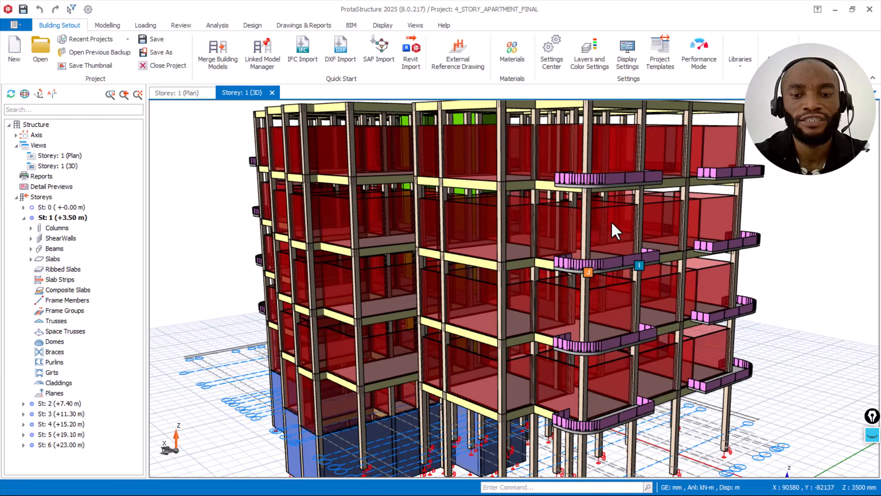
pyautogui.moveTo(612, 224); pyautogui.dragTo(469, 210, button='middle')
pyautogui.scroll(2, 399, 214)
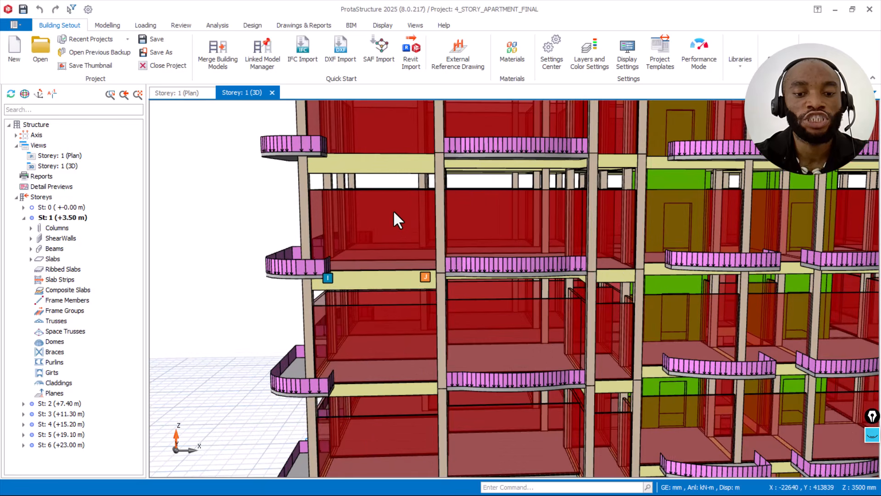
pyautogui.moveTo(388, 211)
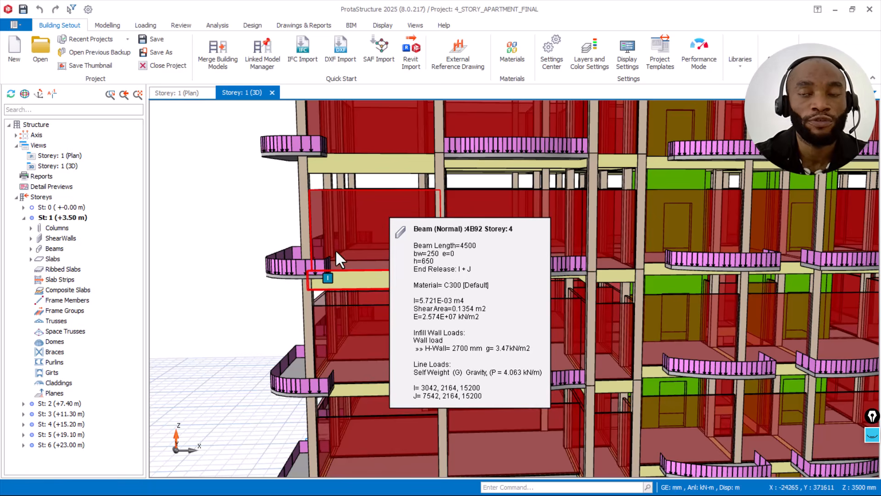
# Step: Inspect the upper storeys' wall panels at the building corner and read the wall load details of storey 5 beam 5B92
pyautogui.scroll(-3, 334, 248)
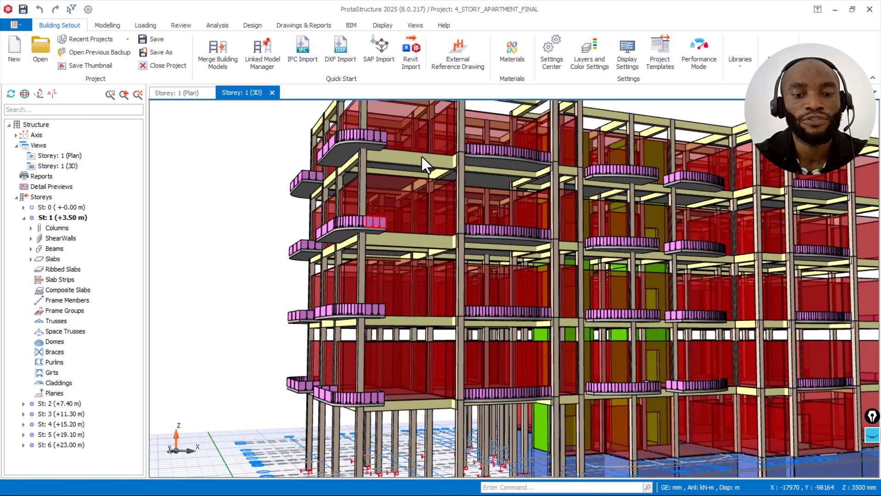
pyautogui.scroll(5, 391, 175)
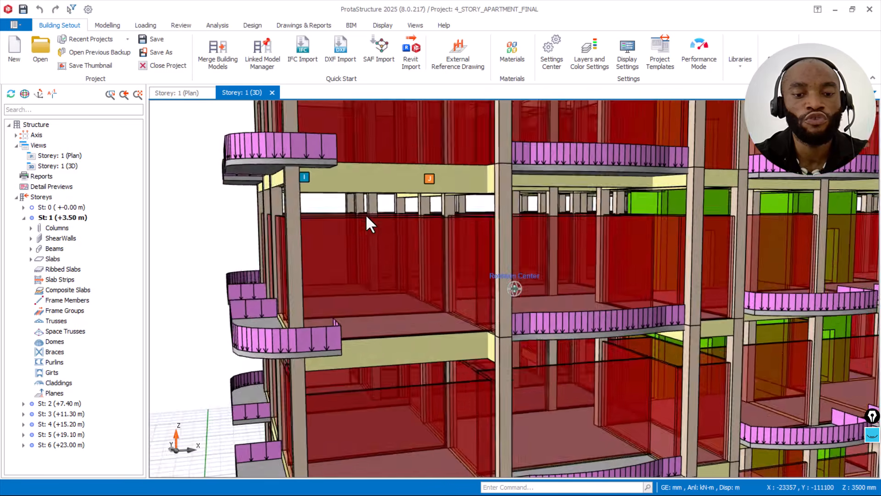
pyautogui.moveTo(365, 214); pyautogui.dragTo(309, 240, button='middle')
pyautogui.scroll(-3, 310, 239)
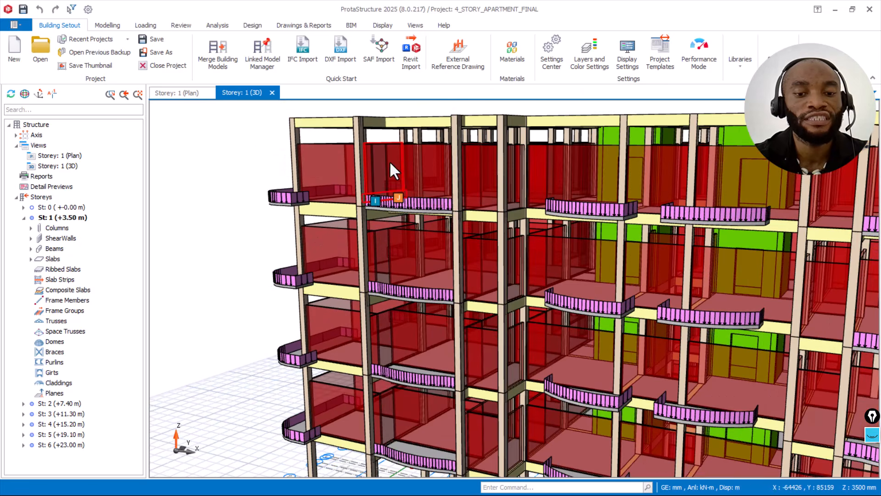
pyautogui.moveTo(389, 155); pyautogui.dragTo(387, 174, button='middle')
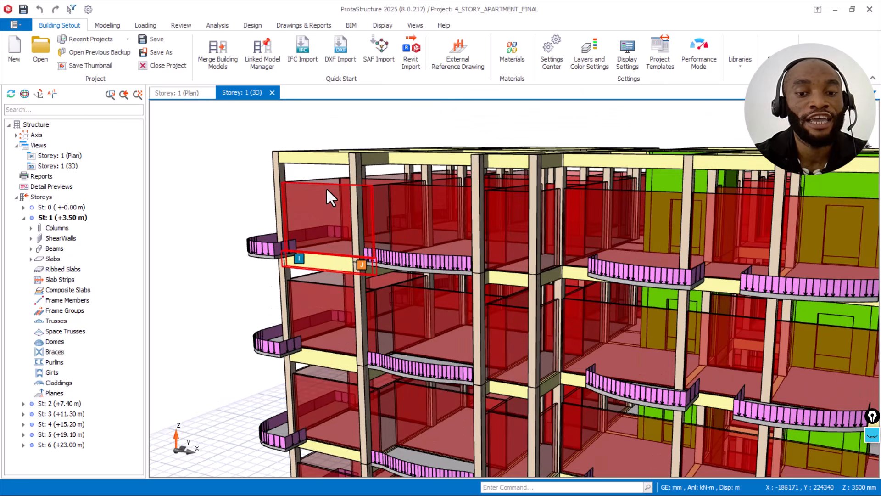
pyautogui.moveTo(326, 189)
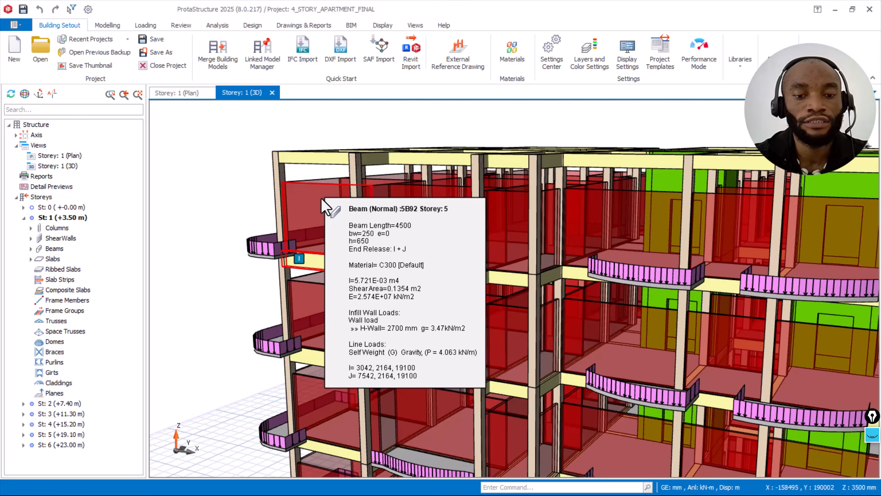
# Step: Select the three outer storey 5 beams around the building corner and delete their wall loads
pyautogui.click(322, 198)
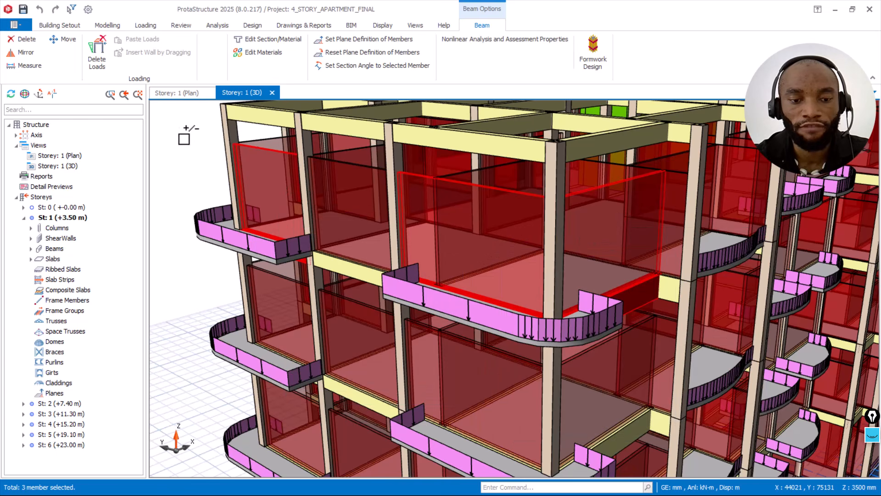
pyautogui.rightClick(183, 171)
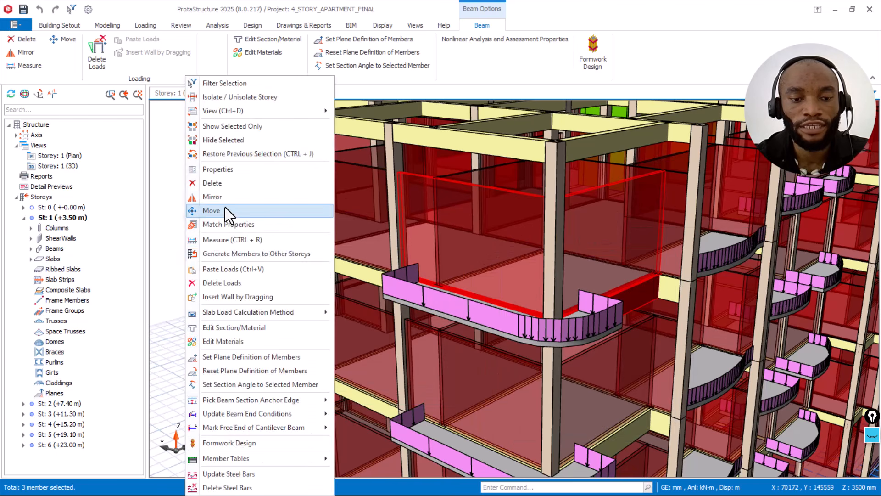
pyautogui.click(237, 282)
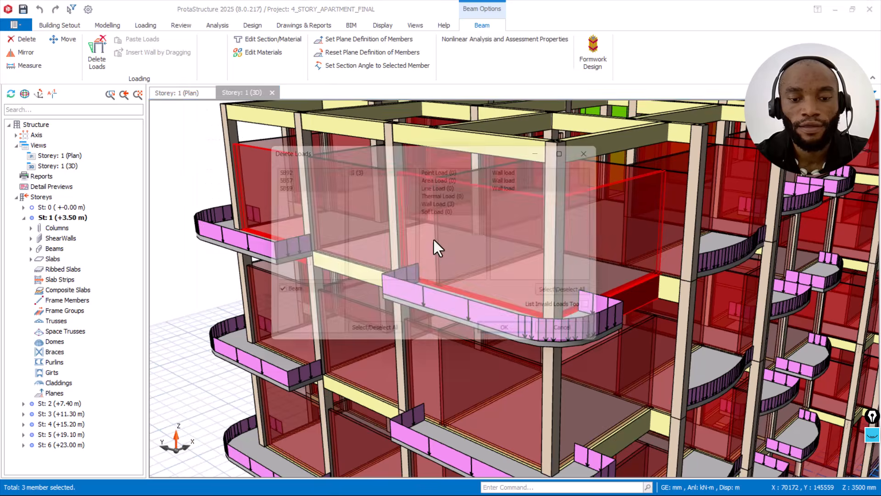
pyautogui.click(519, 340)
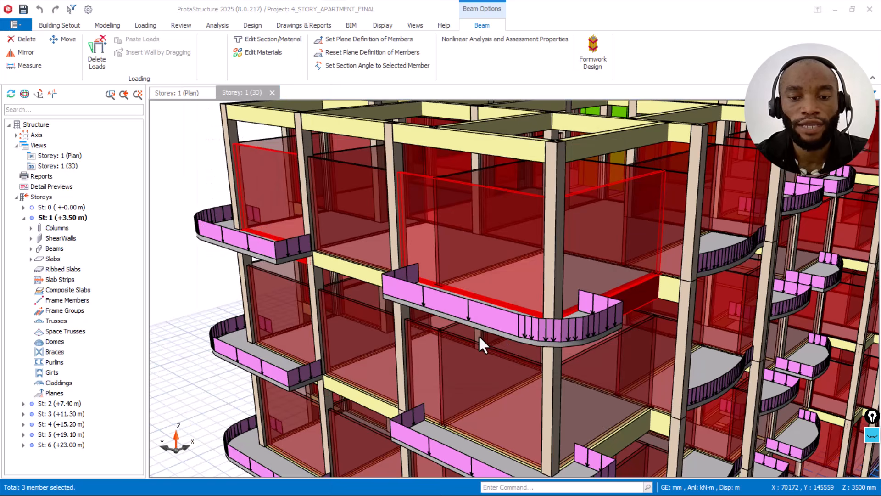
pyautogui.moveTo(476, 334)
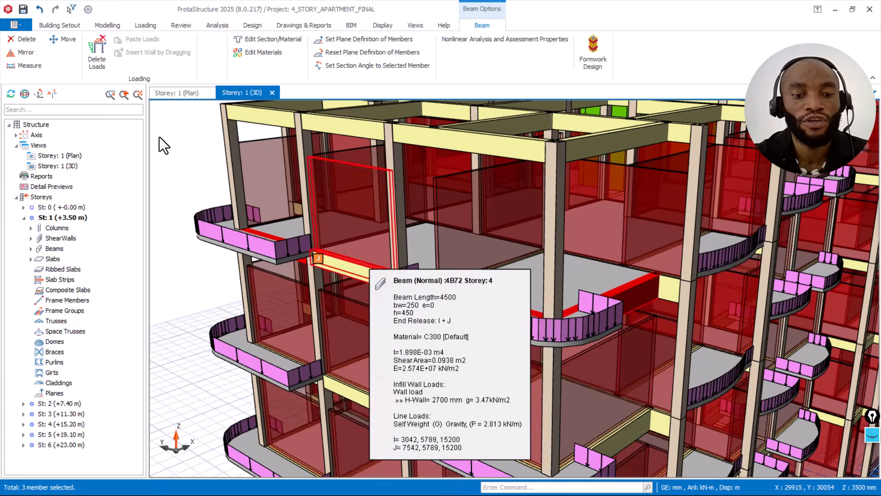
pyautogui.press('Escape')
# Step: Open the load editor for storey 5 edge beam 5B57 behind the corner balcony
pyautogui.scroll(-1, 426, 266)
pyautogui.moveTo(428, 268)
pyautogui.mouseDown(button='middle')
pyautogui.moveTo(522, 268)
pyautogui.moveTo(499, 239)
pyautogui.moveTo(480, 254)
pyautogui.mouseUp(button='middle')
pyautogui.scroll(4, 455, 210)
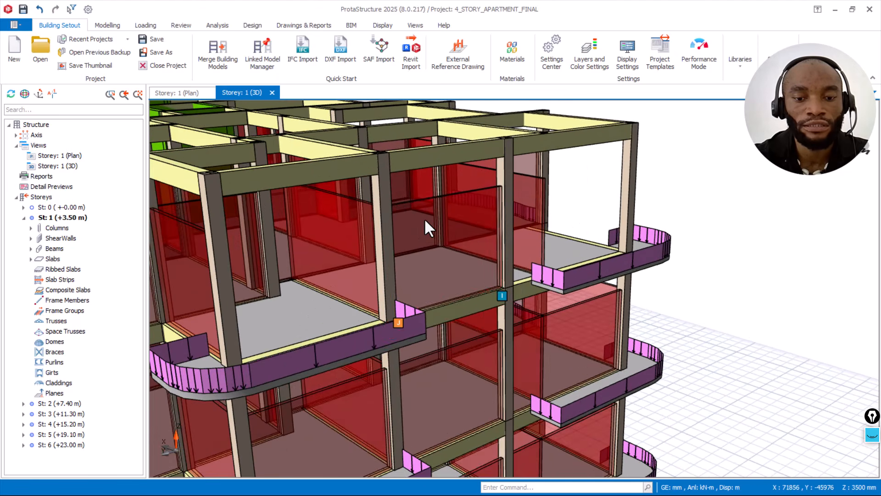
pyautogui.moveTo(424, 219); pyautogui.dragTo(433, 208, button='middle')
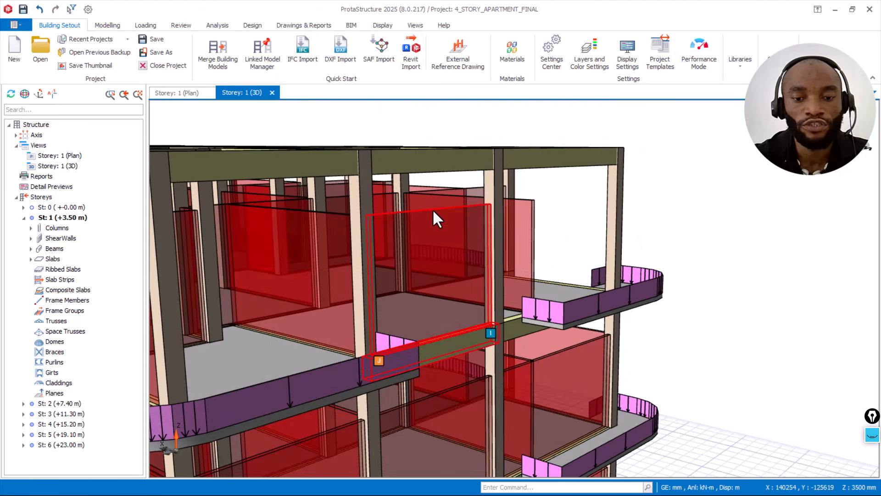
pyautogui.scroll(4, 573, 266)
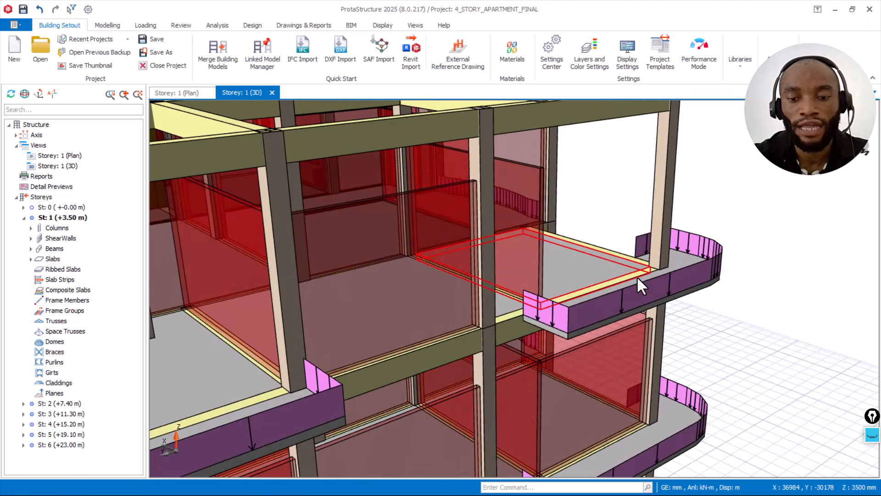
pyautogui.scroll(2, 637, 276)
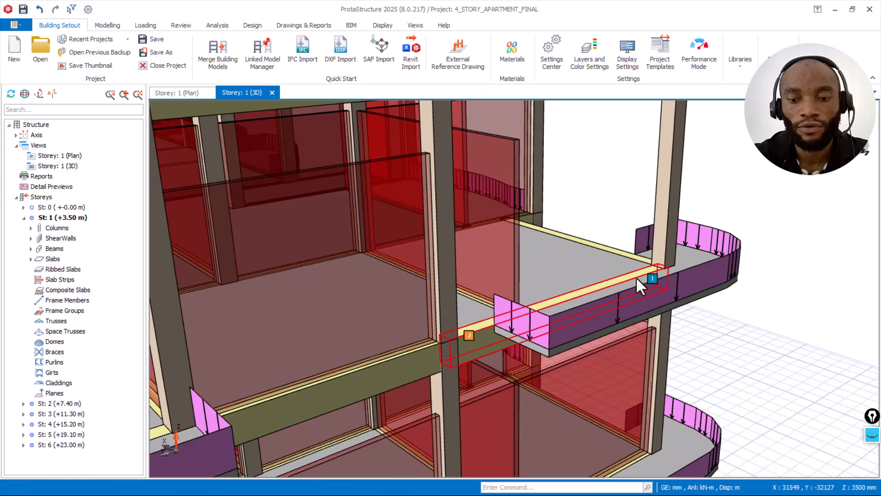
pyautogui.click(637, 277)
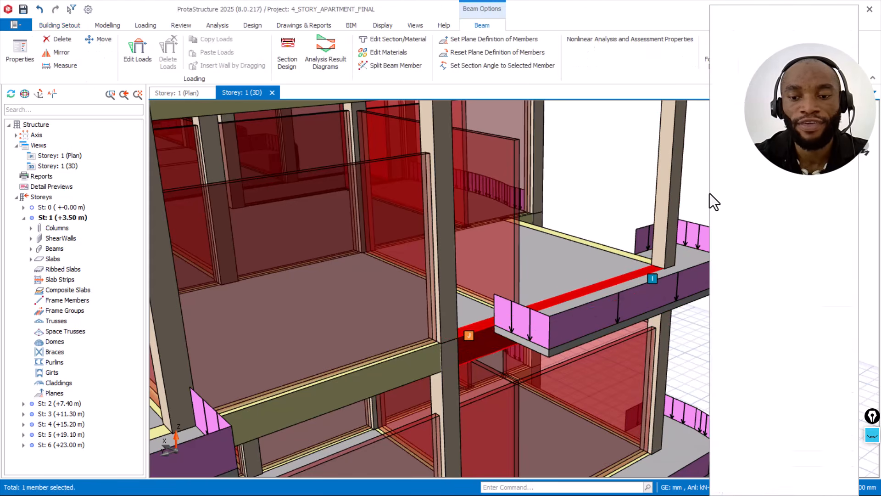
pyautogui.rightClick(709, 200)
pyautogui.click(753, 200)
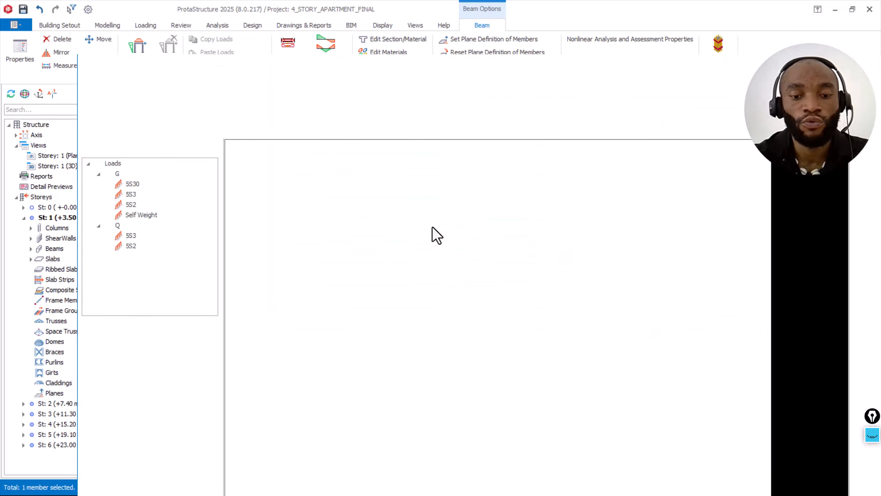
# Step: Start an infill wall load on the beam with a wall unit weight of 3.47 kN/m2
pyautogui.click(274, 101)
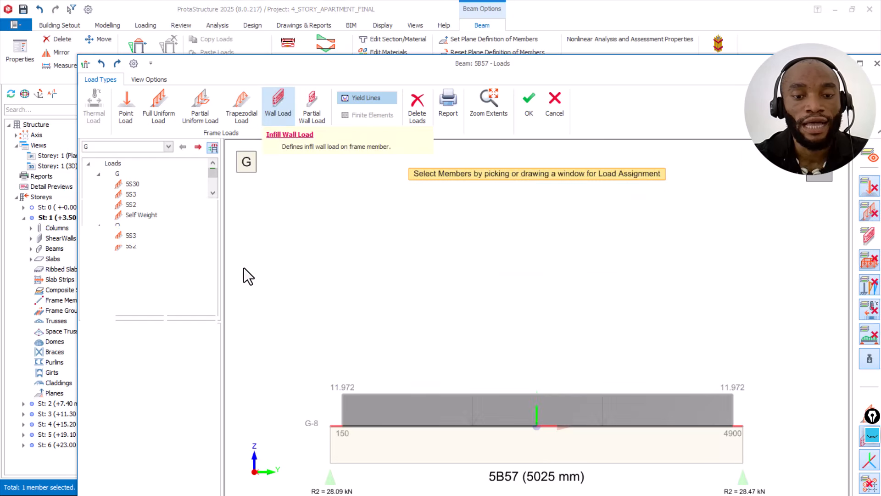
pyautogui.moveTo(171, 289); pyautogui.dragTo(227, 285)
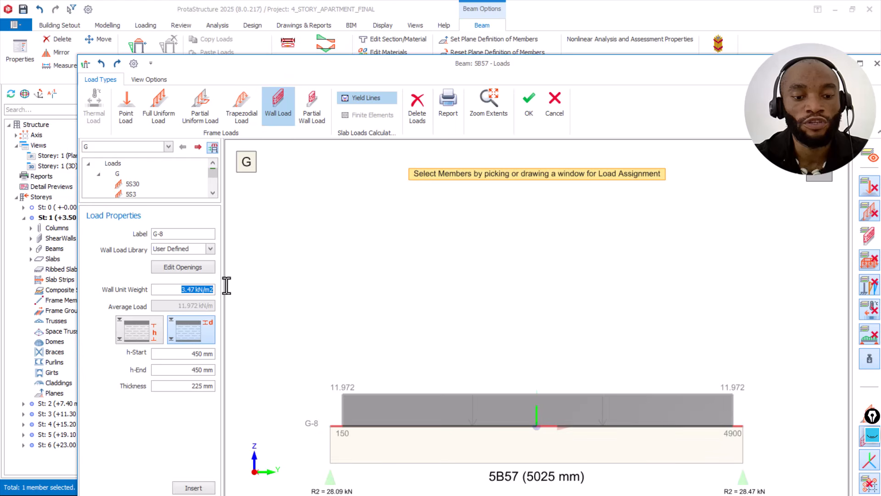
pyautogui.write('3.')
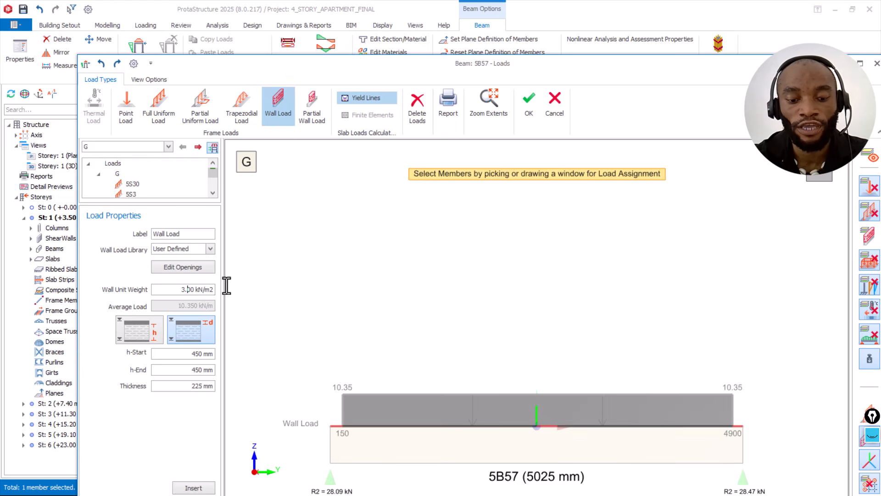
pyautogui.write('47')
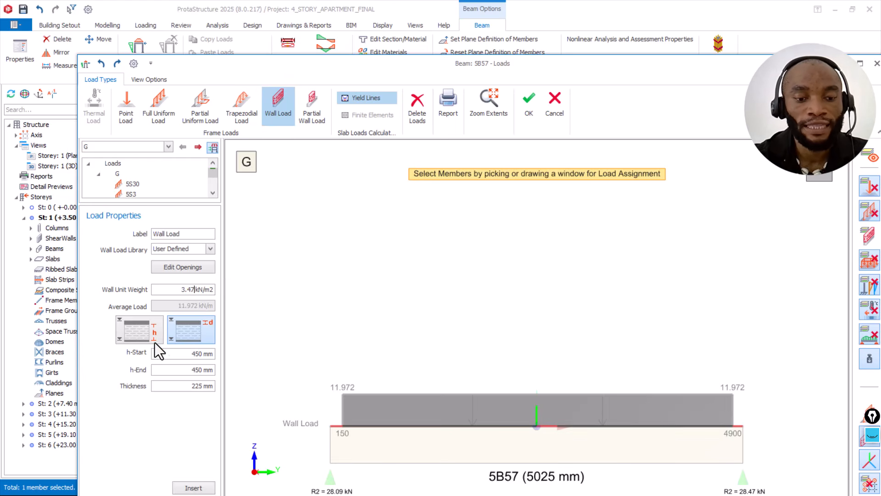
# Step: Compare the h and d height definitions for the wall load and choose the top distance d
pyautogui.click(147, 332)
pyautogui.click(179, 329)
pyautogui.click(146, 330)
pyautogui.click(180, 327)
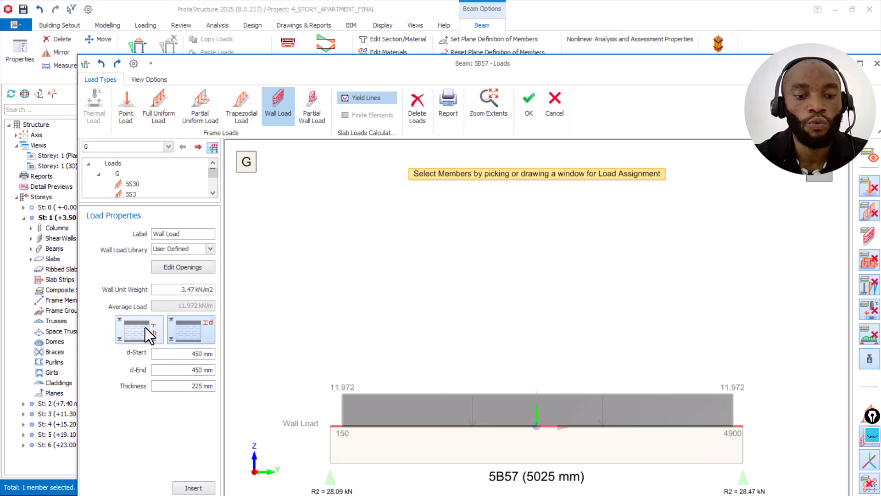
# Step: Leave beam 5B57's load editor without inserting the wall load and check the depth of the storey 6 beam above it
pyautogui.click(148, 329)
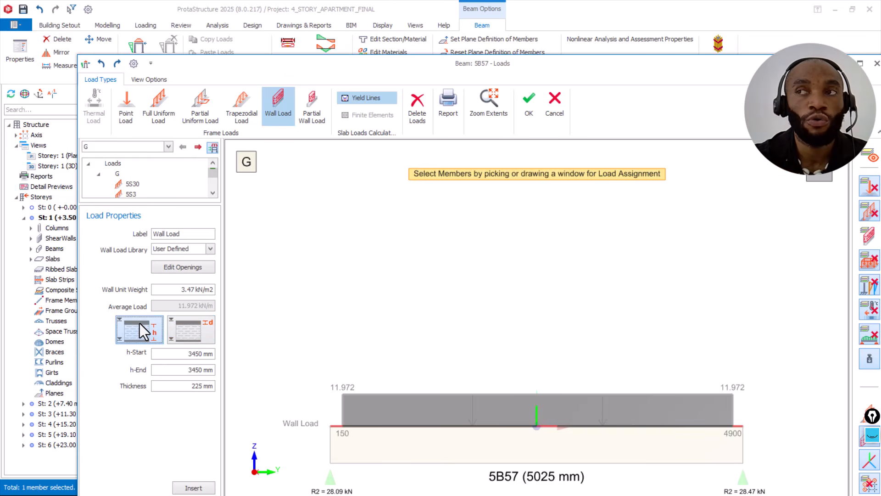
pyautogui.click(193, 332)
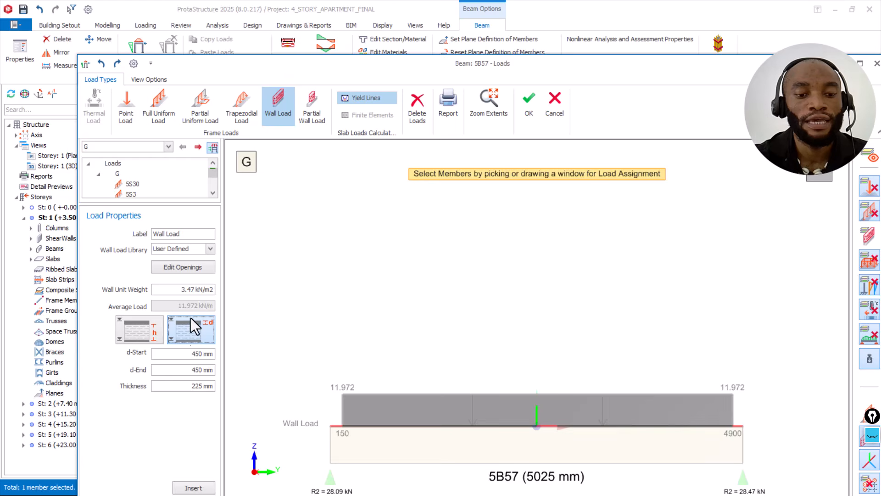
pyautogui.click(875, 65)
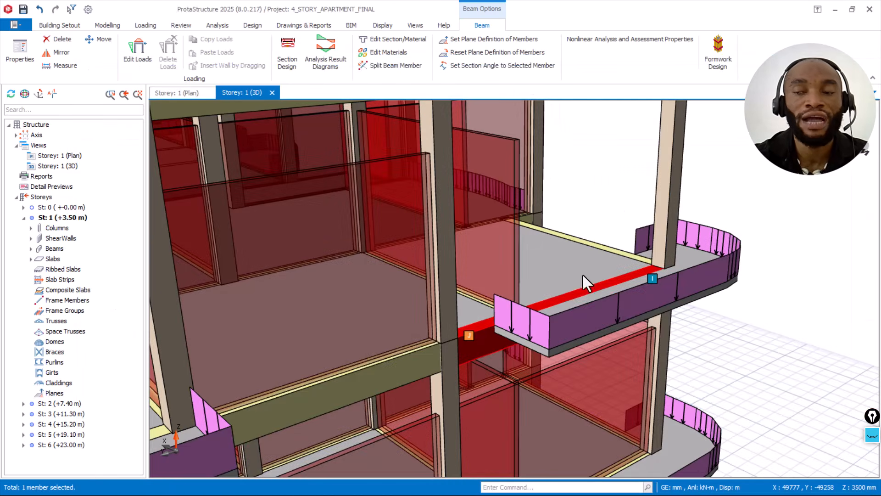
pyautogui.scroll(-2, 566, 305)
pyautogui.scroll(1, 611, 150)
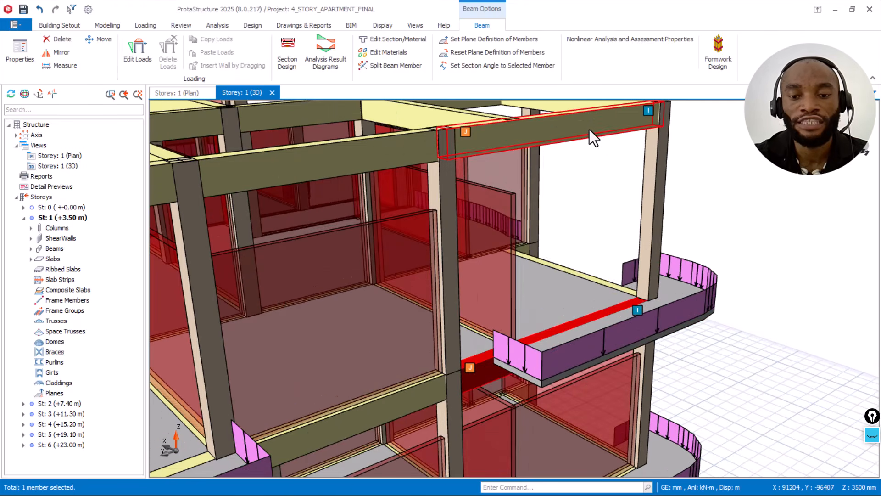
pyautogui.moveTo(589, 130)
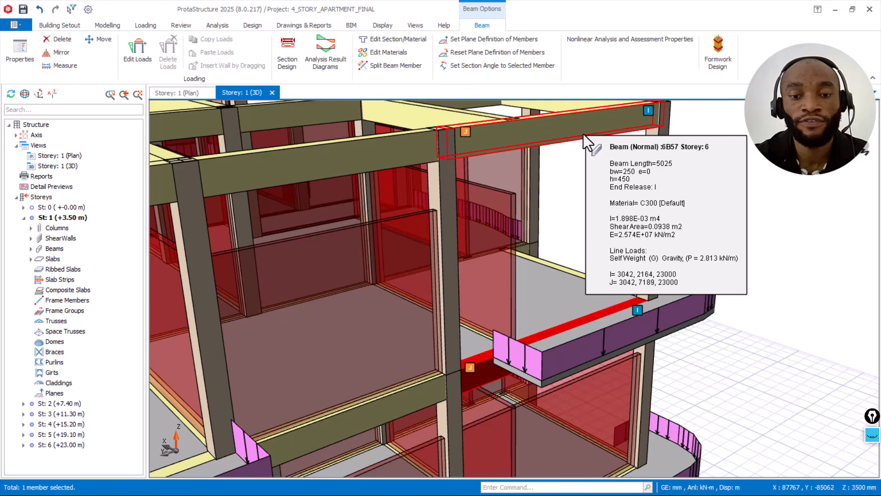
# Step: Restart the wall load on storey 5 beam 5B57, defined by a top distance d of 450 mm
pyautogui.rightClick(609, 313)
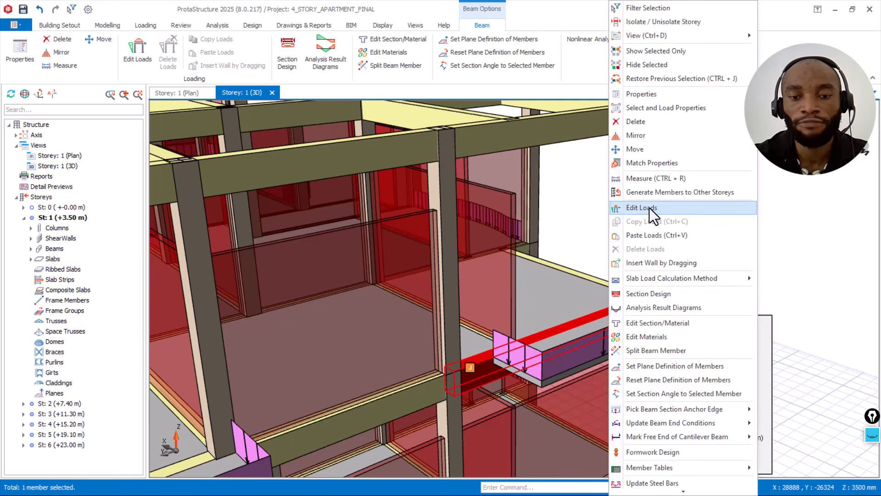
pyautogui.click(648, 207)
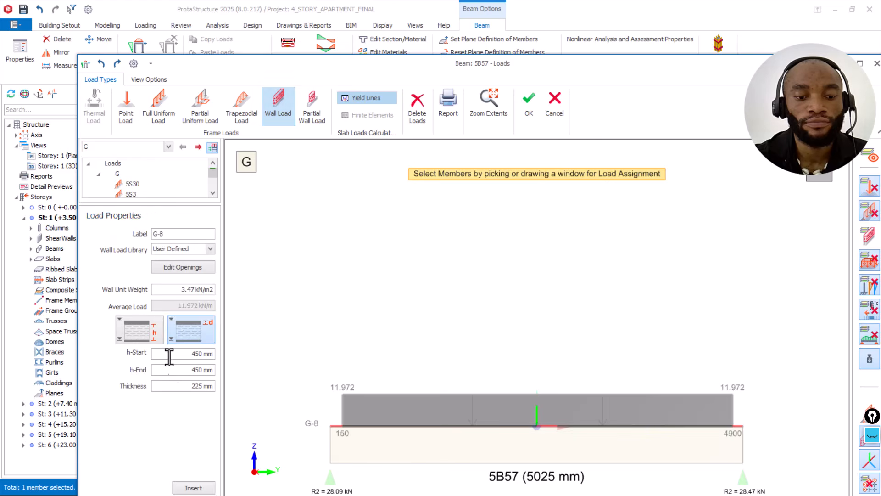
pyautogui.click(183, 330)
pyautogui.moveTo(183, 354); pyautogui.dragTo(214, 353)
pyautogui.write('450')
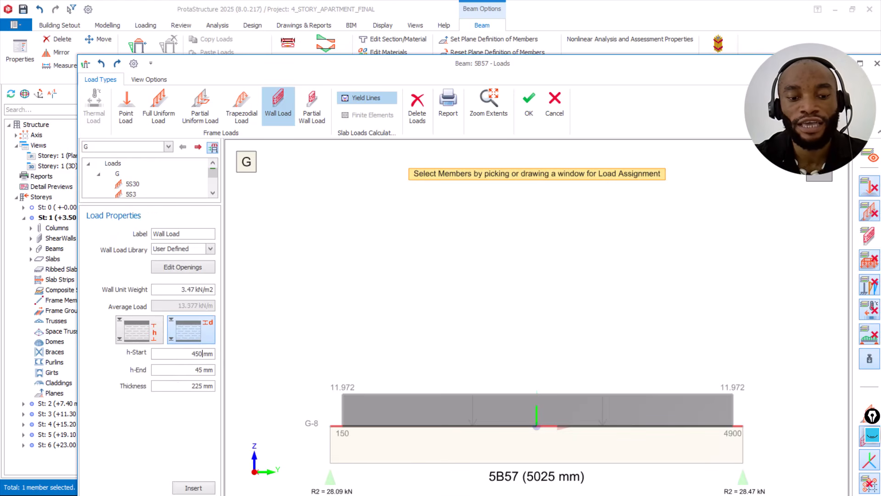
# Step: Try a top distance d of 0 mm for the wall load and compare it with the h height definition
pyautogui.moveTo(187, 354); pyautogui.dragTo(231, 354)
pyautogui.write('0')
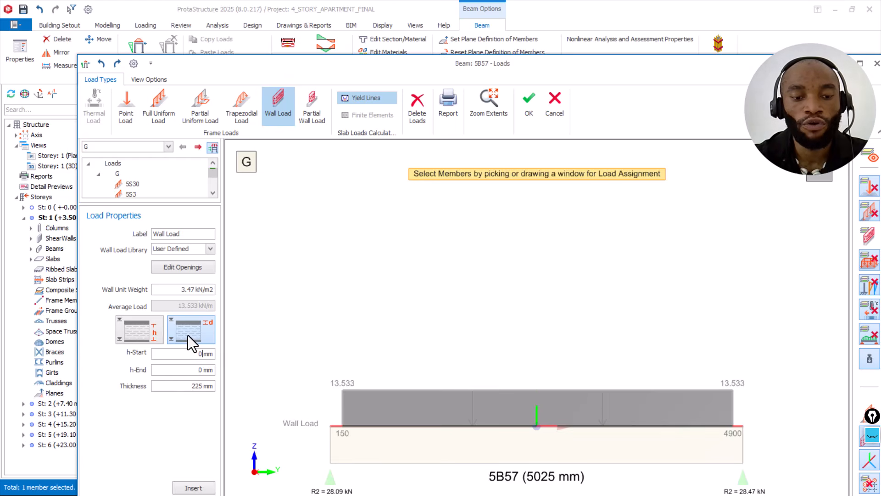
pyautogui.click(154, 330)
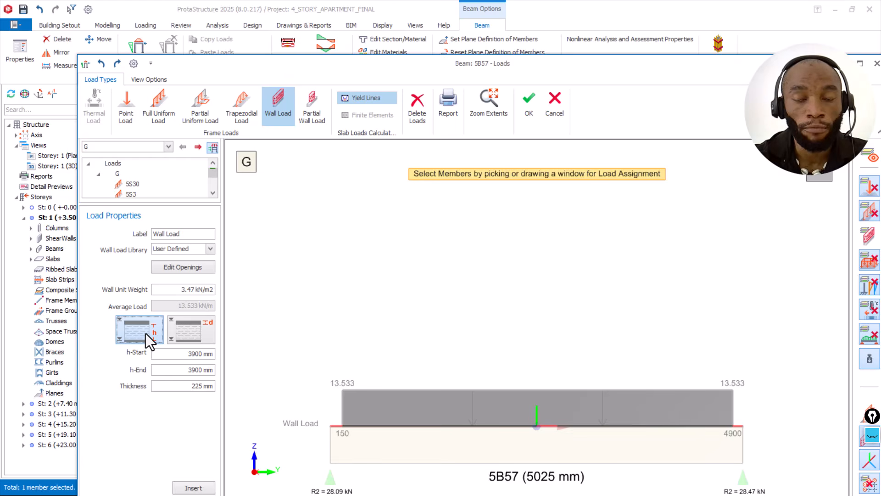
pyautogui.click(184, 329)
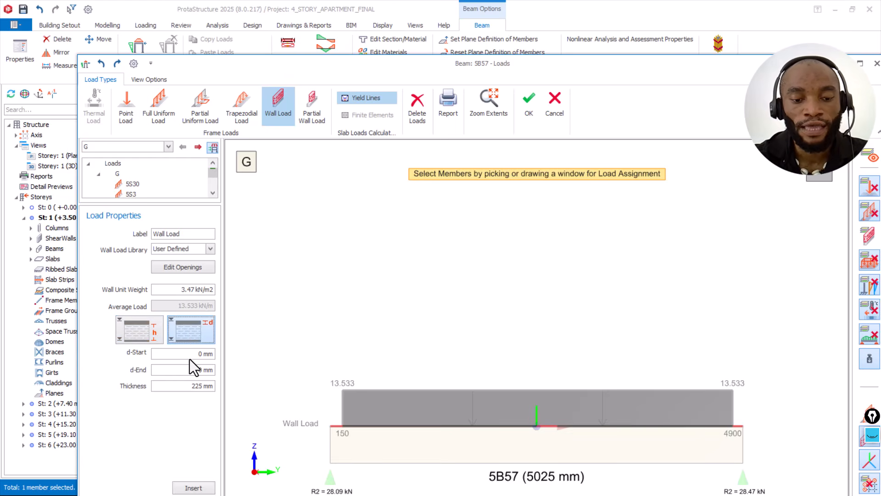
# Step: Set the wall load's top distance d to 450 mm, insert it on beam 5B57 and close the load editor
pyautogui.moveTo(189, 353); pyautogui.dragTo(224, 352)
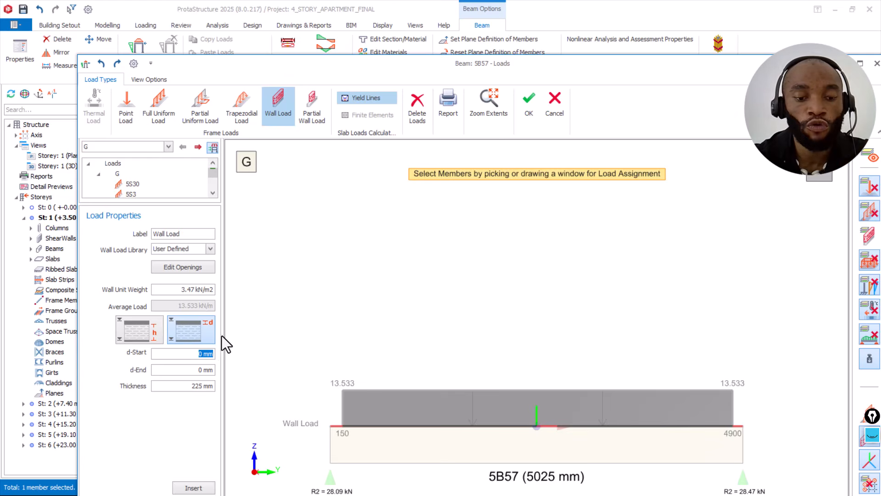
pyautogui.write('450')
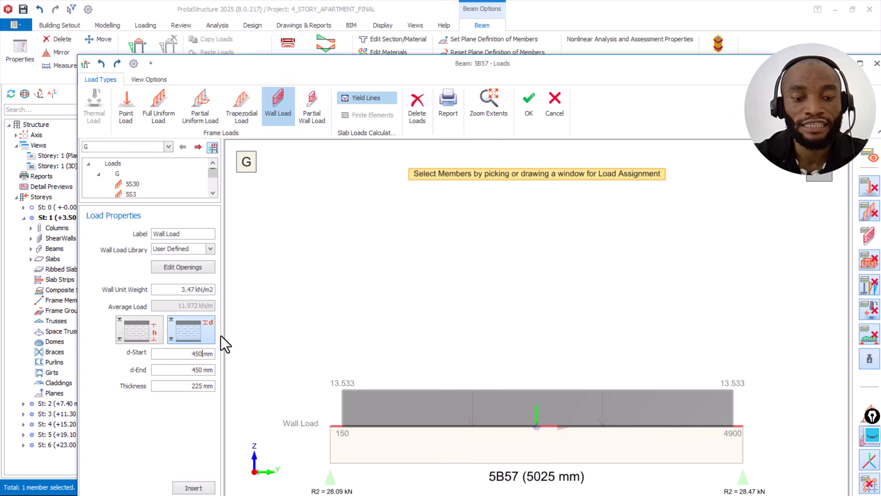
pyautogui.click(495, 442)
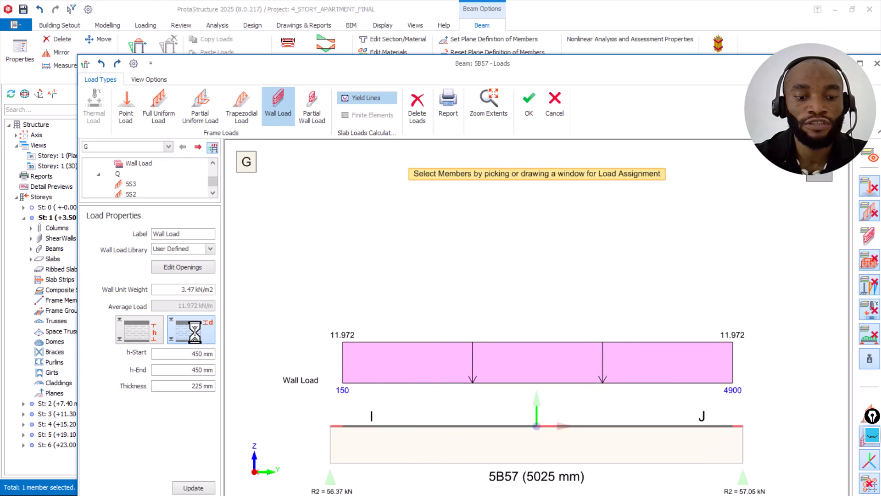
pyautogui.press('Escape')
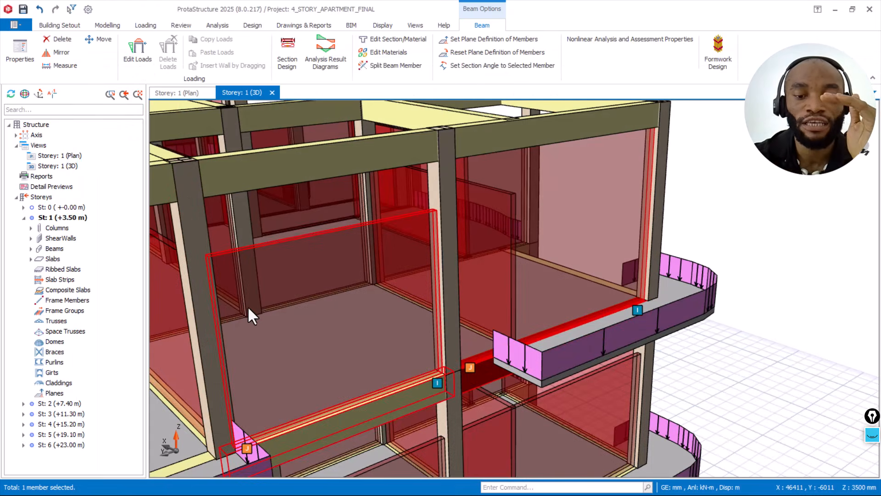
# Step: Copy the new wall load from storey 5 beam 5B57
pyautogui.scroll(-1, 279, 307)
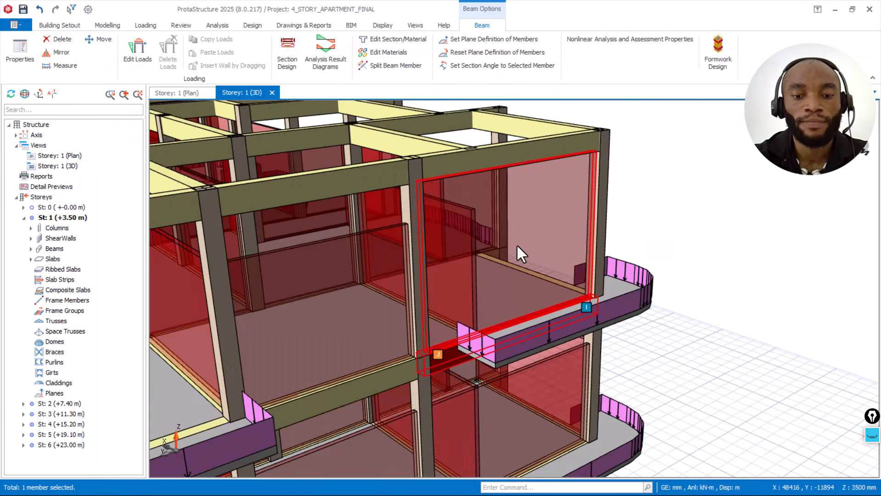
pyautogui.moveTo(516, 243); pyautogui.dragTo(526, 188, button='middle')
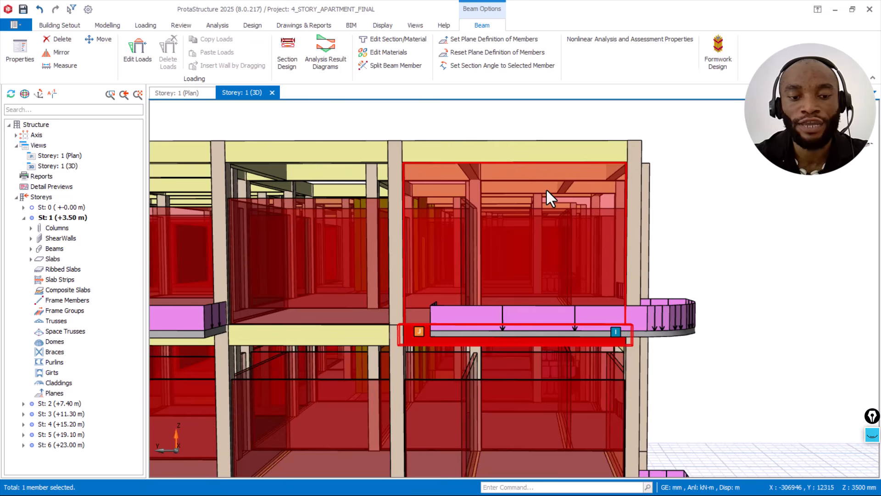
pyautogui.rightClick(546, 188)
pyautogui.click(586, 223)
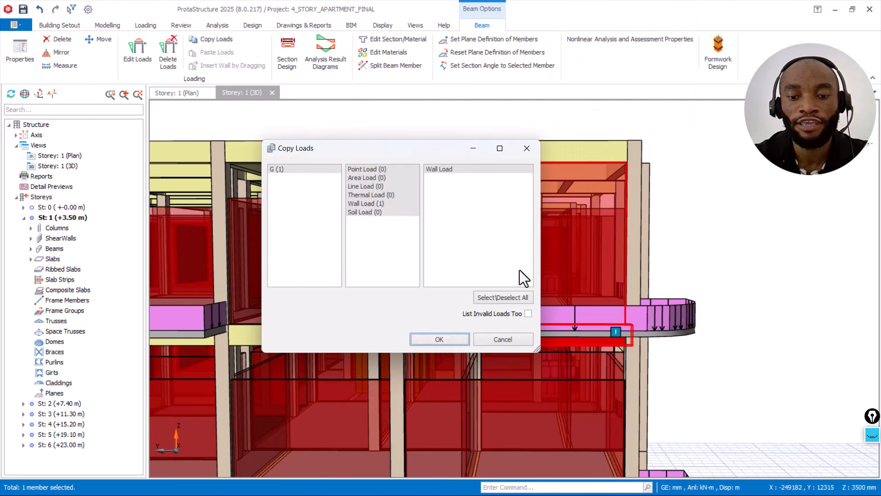
pyautogui.click(447, 339)
# Step: Paste the copied wall load onto the two remaining storey 5 edge beams around the building corner
pyautogui.moveTo(534, 280); pyautogui.dragTo(706, 330, button='middle')
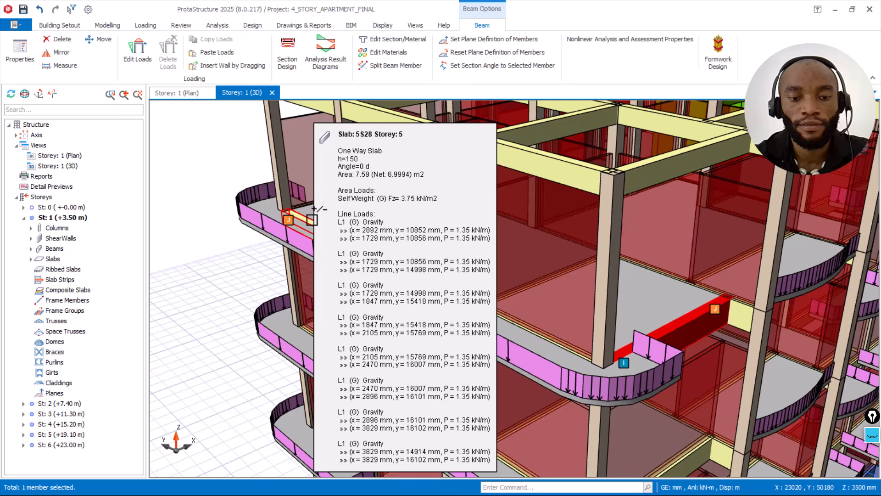
pyautogui.keyDown('ctrl'); pyautogui.click(311, 225); pyautogui.keyUp('ctrl')
pyautogui.rightClick(222, 133)
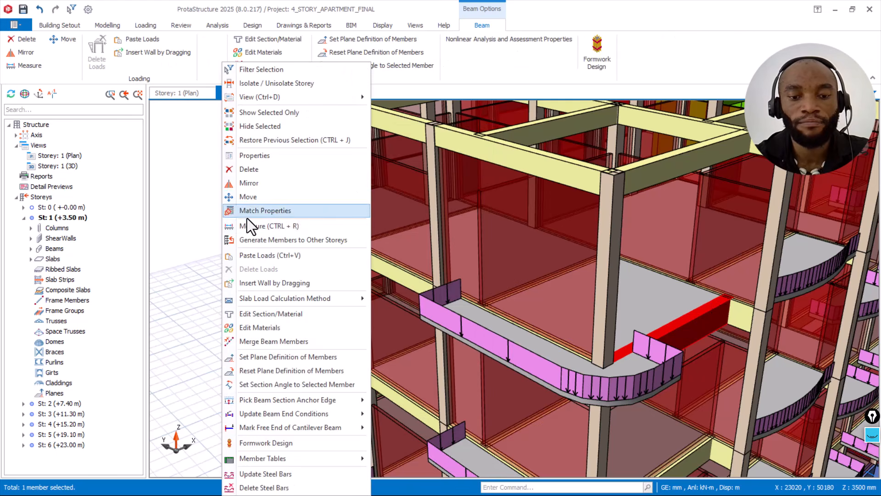
pyautogui.click(277, 253)
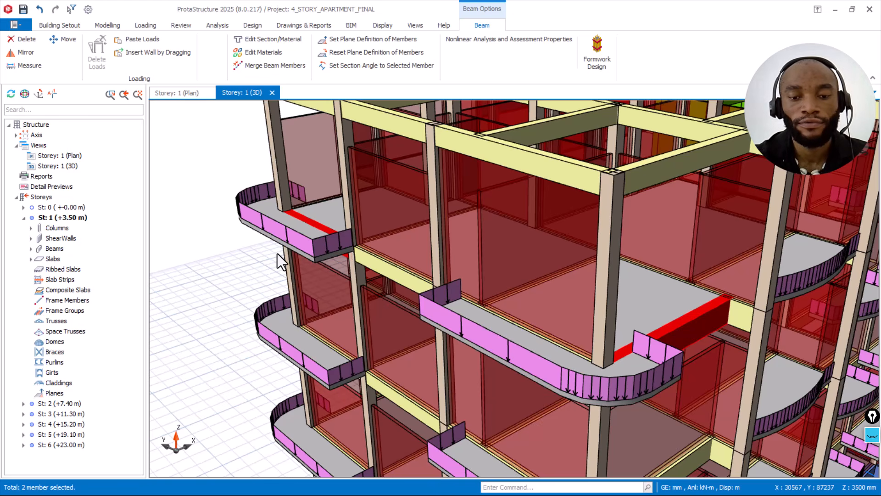
# Step: Delete the existing wall load from storey 5 edge beam 5B58, between the two balconies
pyautogui.scroll(-1, 545, 262)
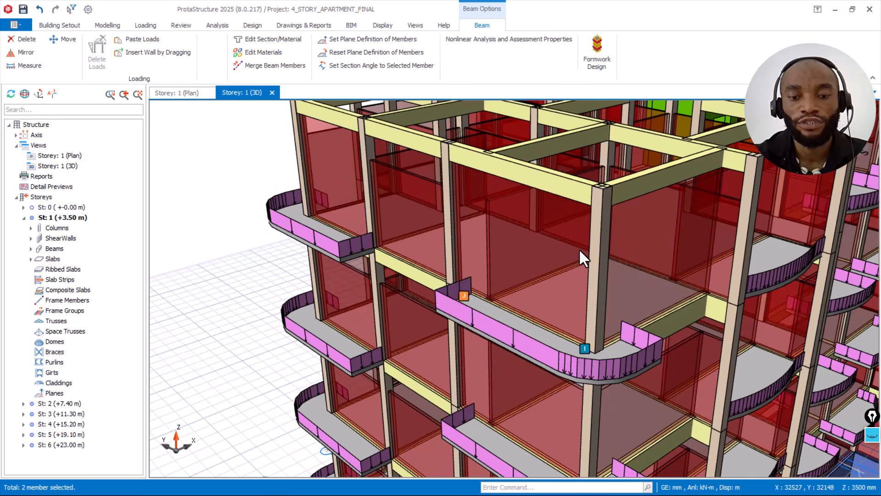
pyautogui.click(325, 171)
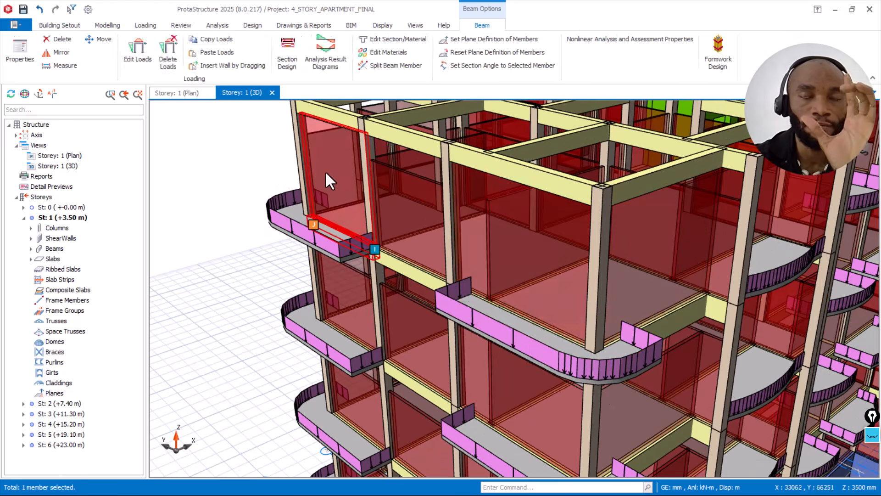
pyautogui.rightClick(397, 206)
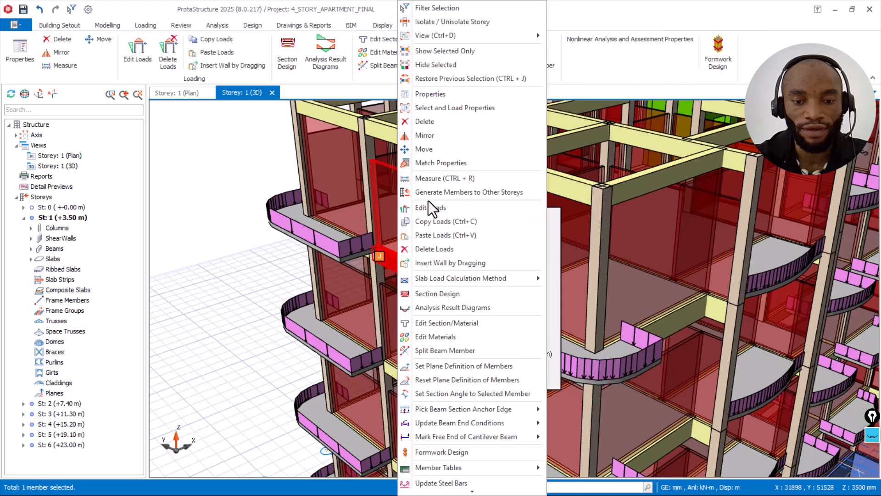
pyautogui.click(448, 248)
pyautogui.click(442, 337)
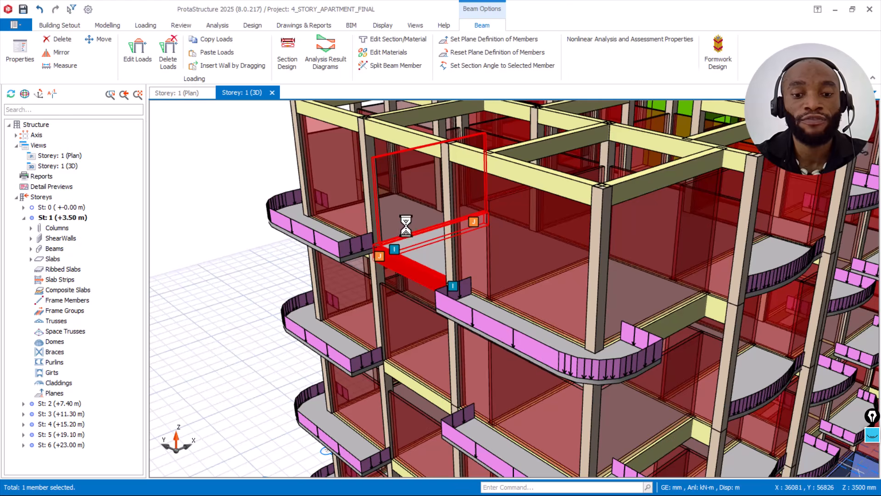
# Step: Insert an infill wall load on beam 5B58, defined by a height h of 3450 mm at both ends
pyautogui.moveTo(409, 257)
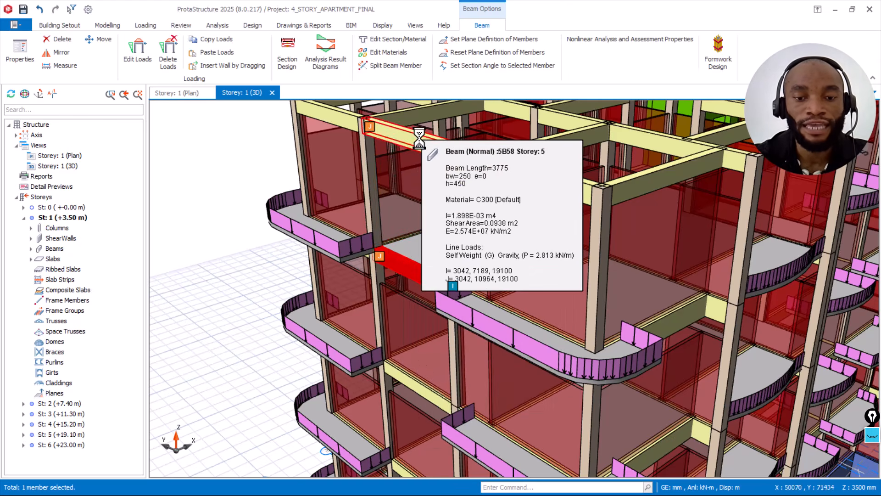
pyautogui.rightClick(395, 268)
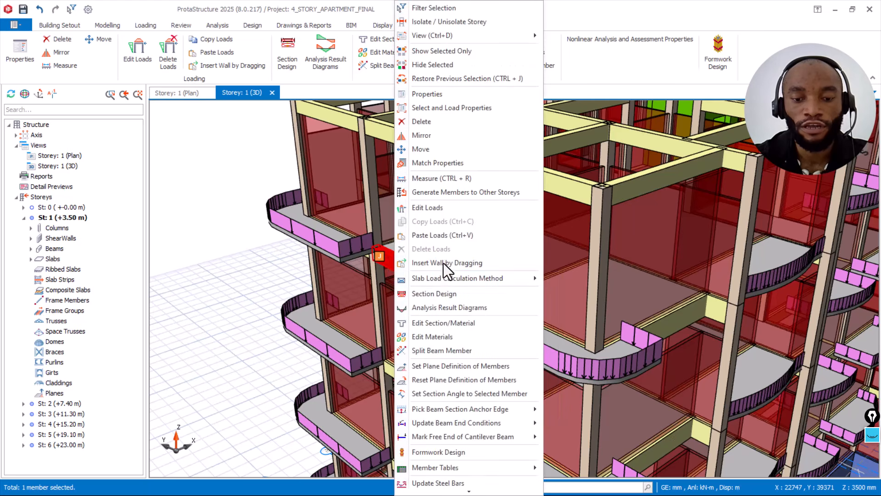
pyautogui.click(445, 211)
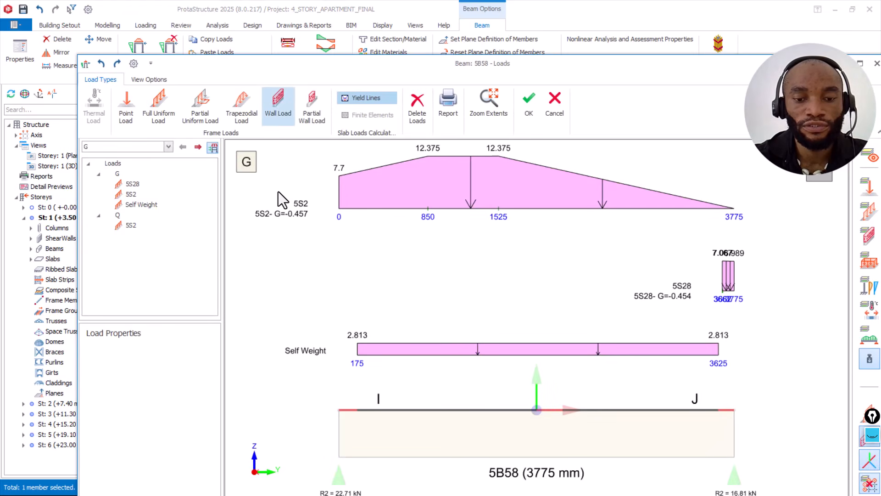
pyautogui.click(278, 108)
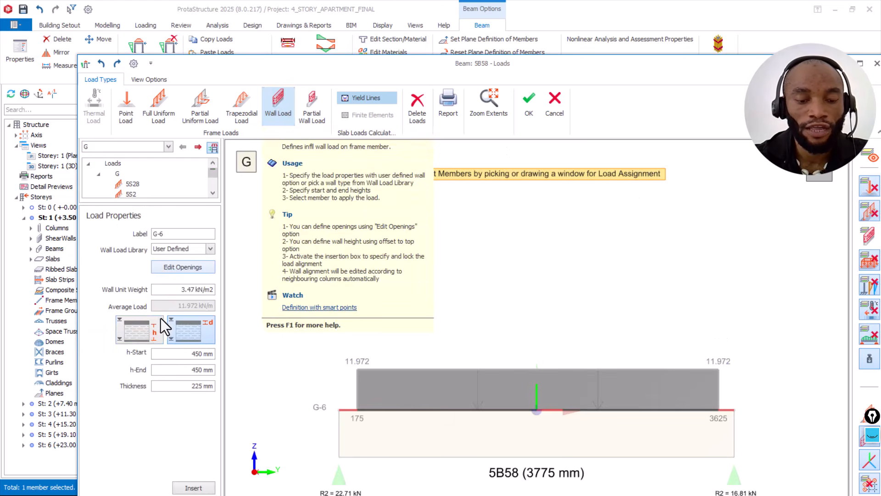
pyautogui.click(140, 329)
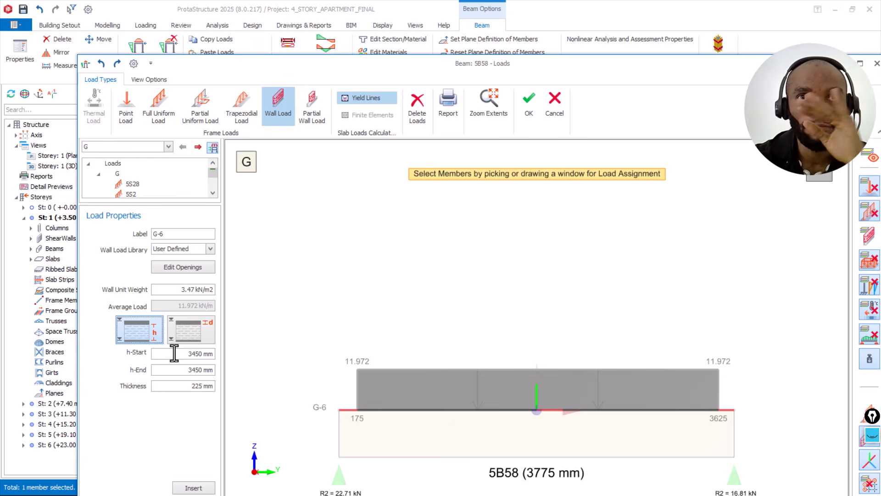
pyautogui.moveTo(174, 352); pyautogui.dragTo(219, 353)
pyautogui.write('3450')
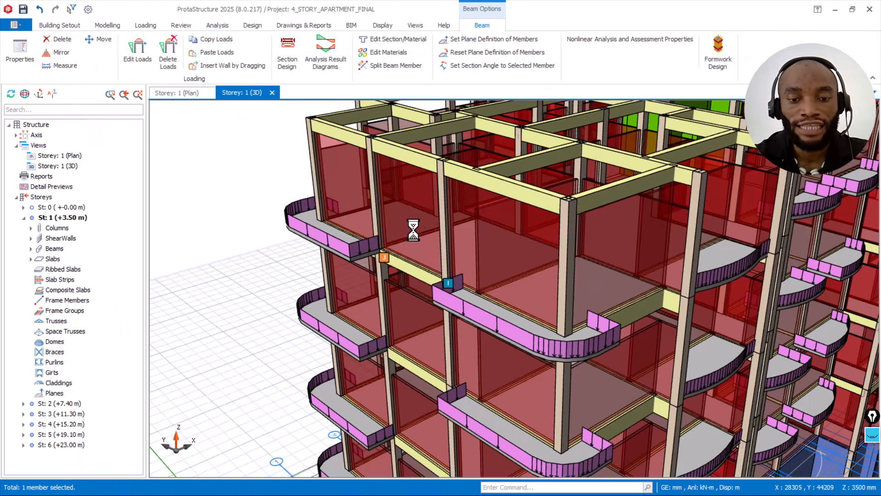
# Step: Inspect how the storey 5 infill walls fit beneath the beams above, checking the wall load data of beam 5B57
pyautogui.moveTo(425, 216)
pyautogui.mouseDown(button='middle')
pyautogui.moveTo(453, 194)
pyautogui.moveTo(415, 185)
pyautogui.mouseUp(button='middle')
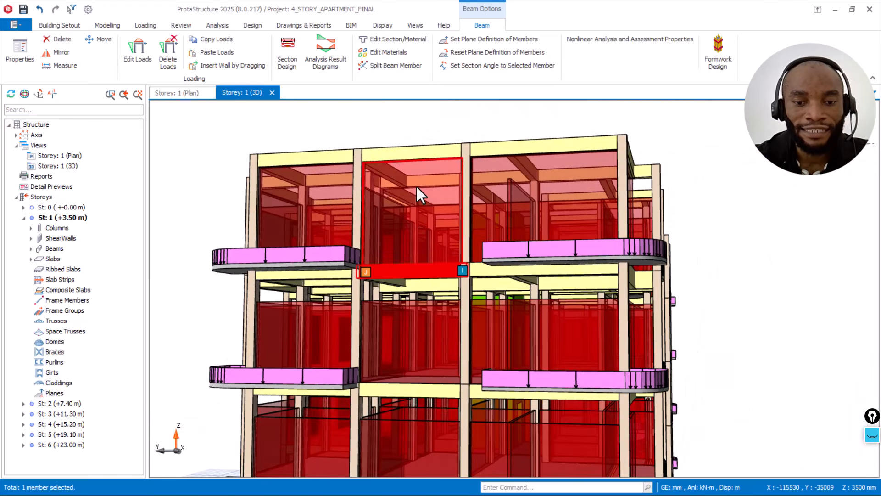
pyautogui.moveTo(415, 185)
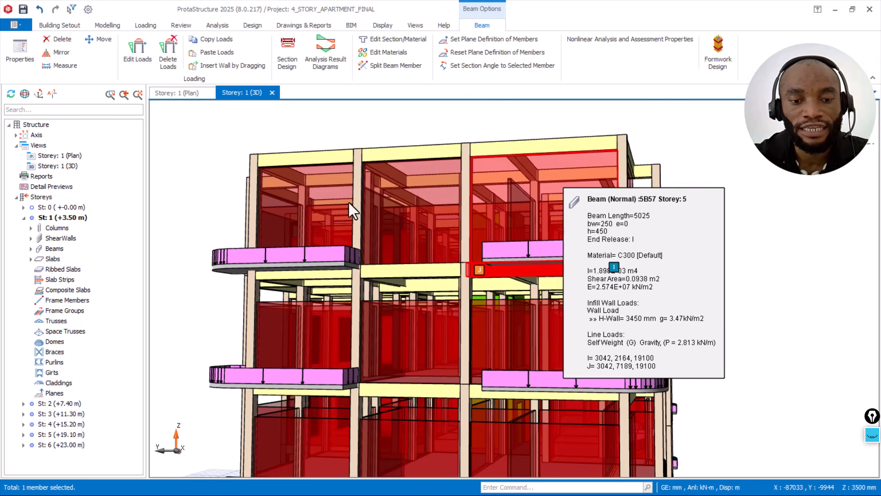
pyautogui.moveTo(692, 202); pyautogui.dragTo(535, 183, button='middle')
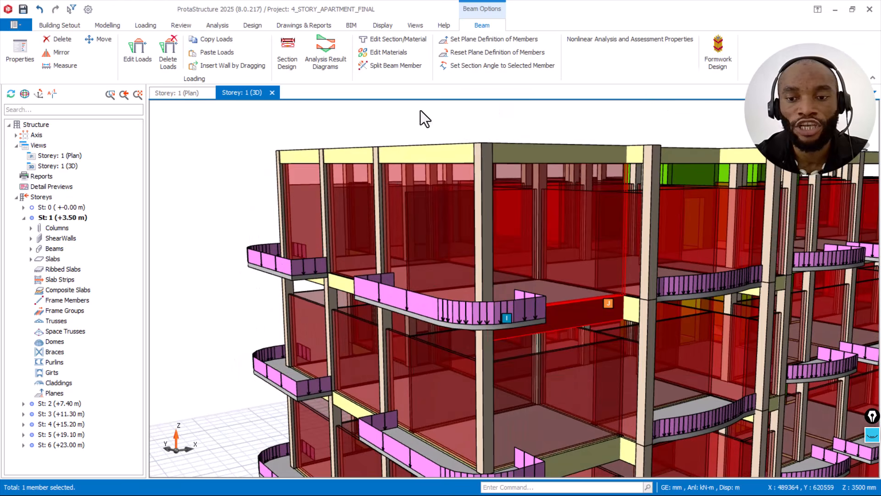
pyautogui.click(64, 26)
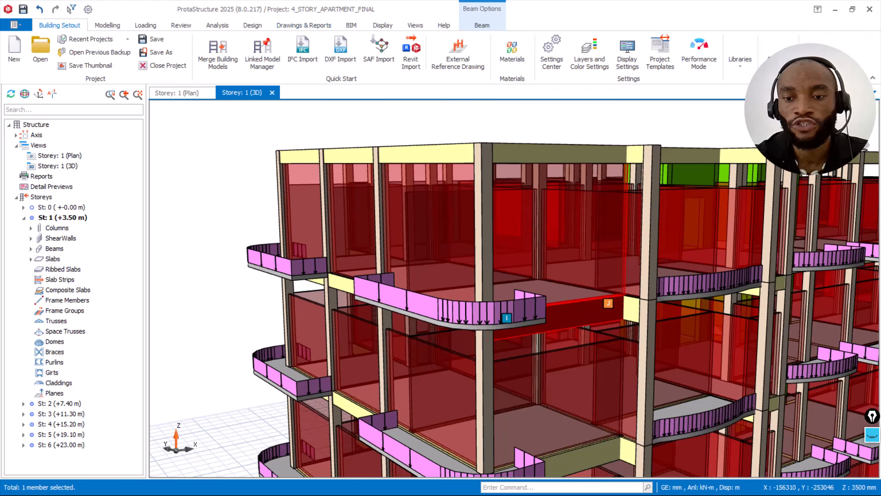
# Step: Set the height of storey 6 to 3200 mm in the storey data and apply it to the model
pyautogui.click(778, 53)
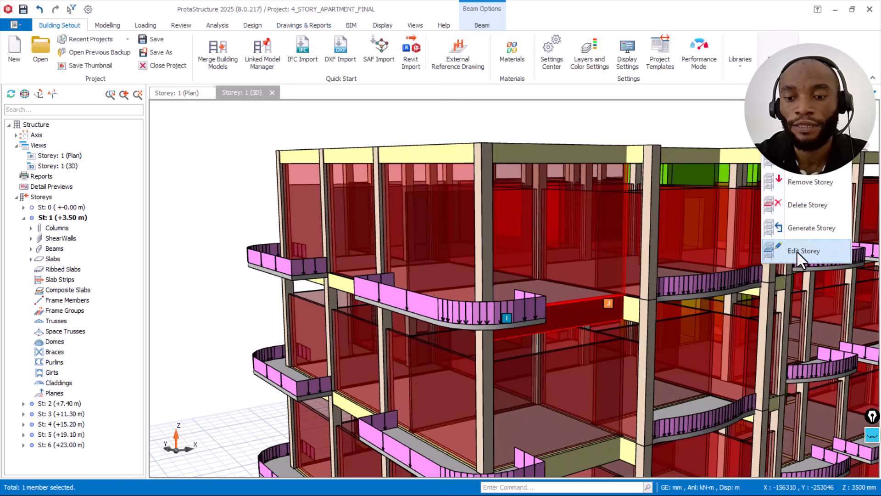
pyautogui.click(796, 252)
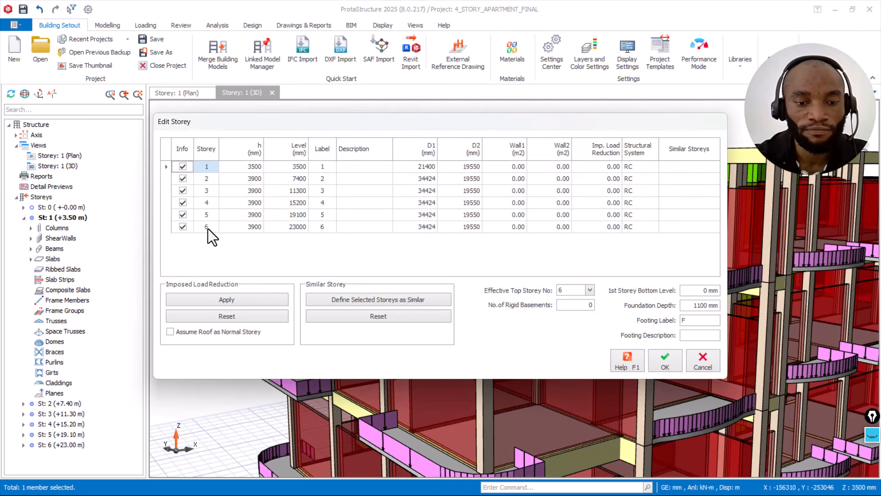
pyautogui.click(254, 227)
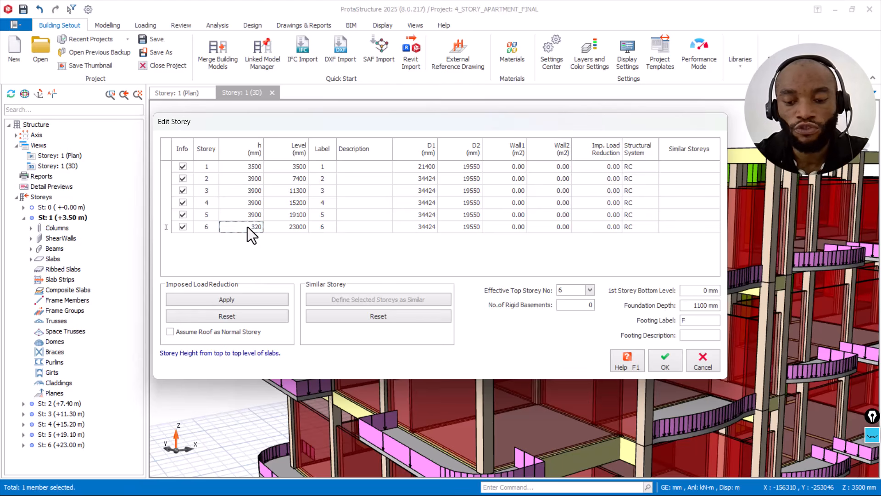
pyautogui.click(260, 216)
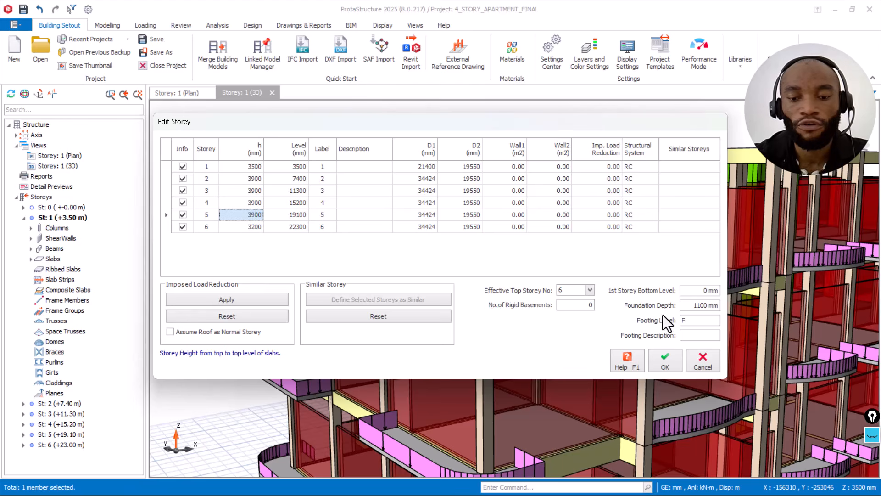
pyautogui.click(665, 360)
pyautogui.click(497, 295)
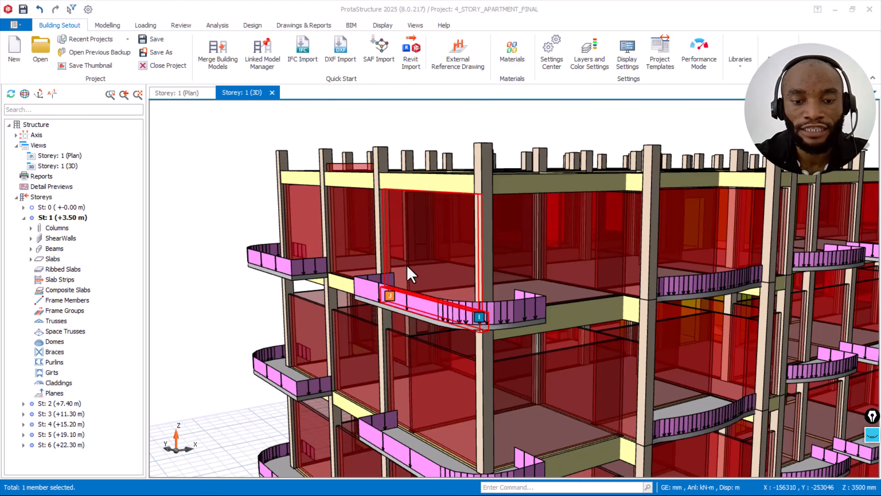
# Step: Examine how the storey 5 infill walls on the building's balcony facade meet the lowered storey 6 beams, including the middle bay's wall
pyautogui.scroll(2, 409, 264)
pyautogui.moveTo(424, 234); pyautogui.dragTo(425, 227, button='middle')
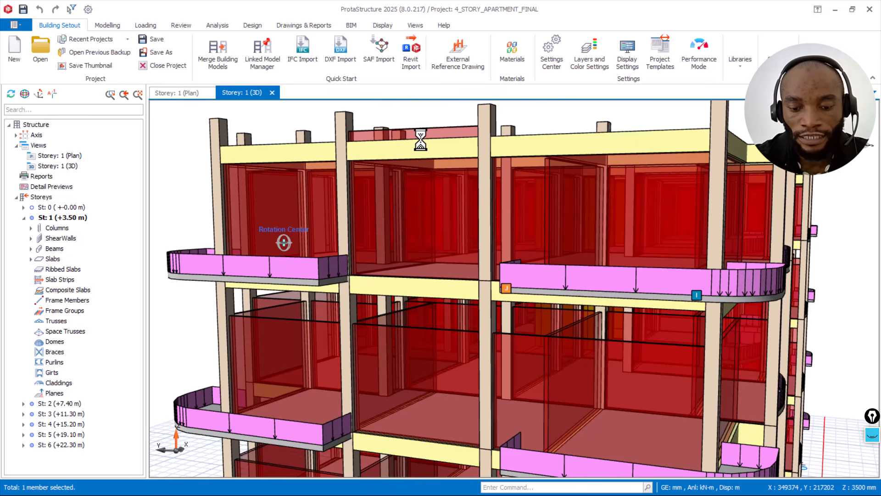
pyautogui.moveTo(427, 214)
pyautogui.moveTo(423, 218)
pyautogui.mouseDown(button='middle')
pyautogui.moveTo(424, 228)
pyautogui.moveTo(428, 219)
pyautogui.mouseUp(button='middle')
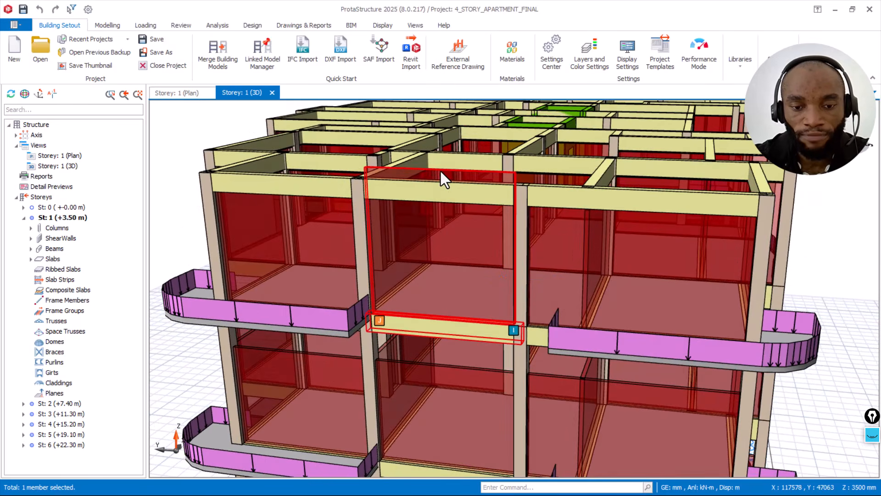
pyautogui.moveTo(440, 171)
pyautogui.scroll(2, 439, 176)
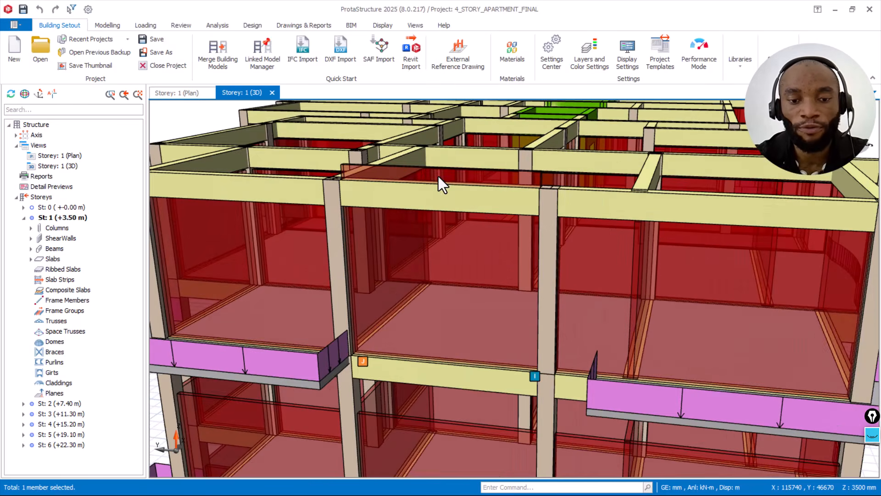
pyautogui.scroll(-2, 422, 181)
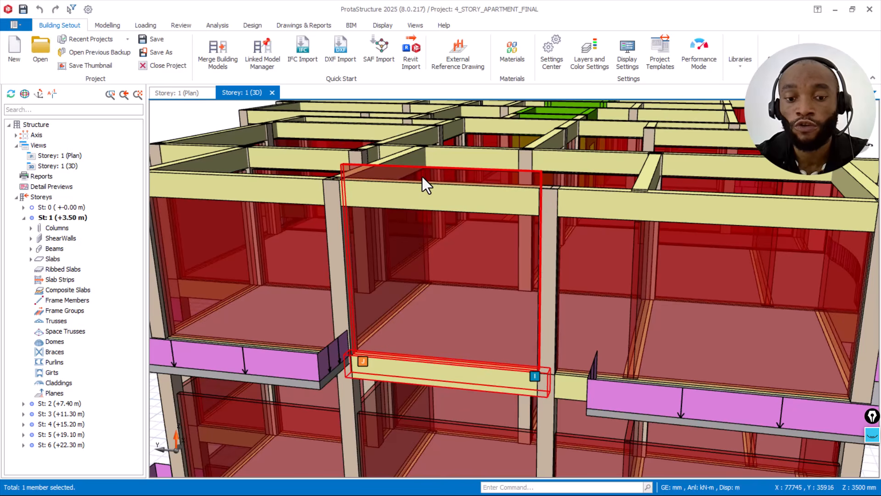
pyautogui.scroll(-2, 422, 178)
pyautogui.moveTo(650, 253); pyautogui.dragTo(644, 184, button='middle')
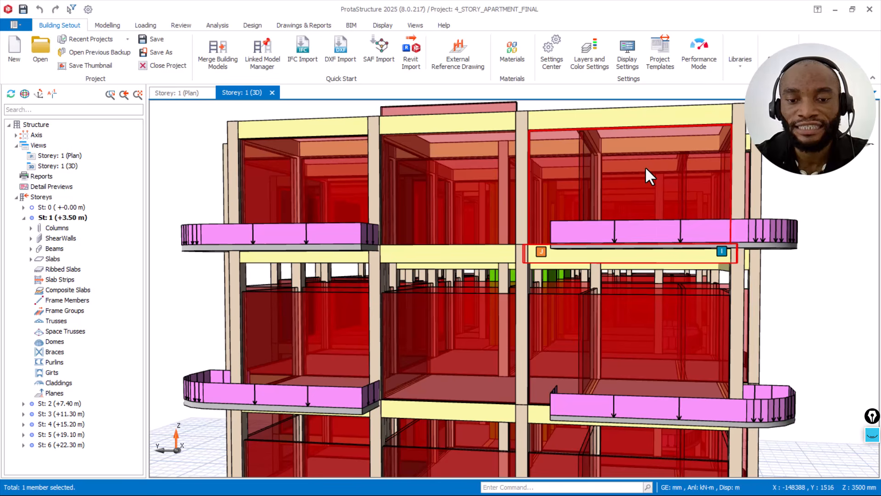
pyautogui.moveTo(646, 167)
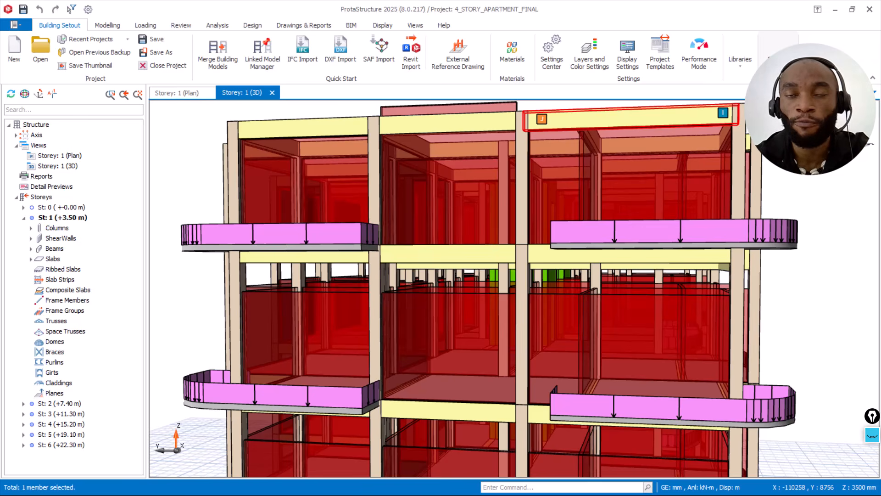
# Step: Set the height of storey 6 to 4500 mm in the storey data and apply it to the model
pyautogui.hotkey('alt', 'Tab')
pyautogui.click(779, 110)
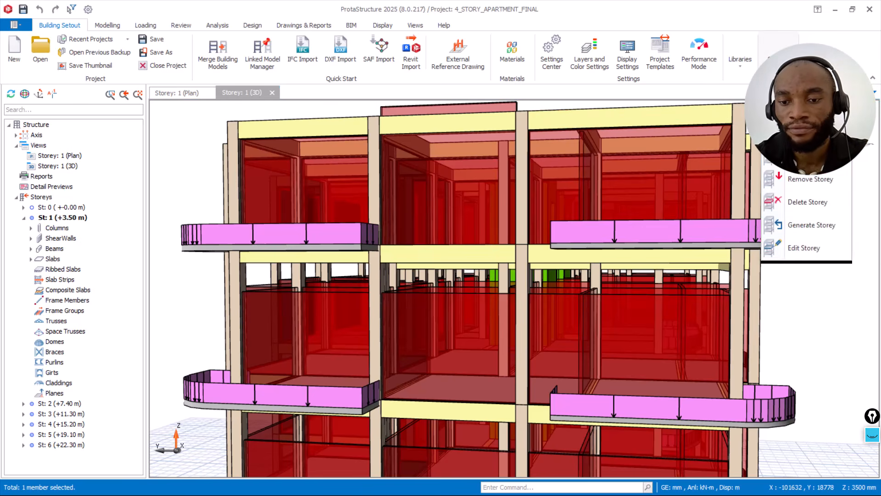
pyautogui.click(801, 246)
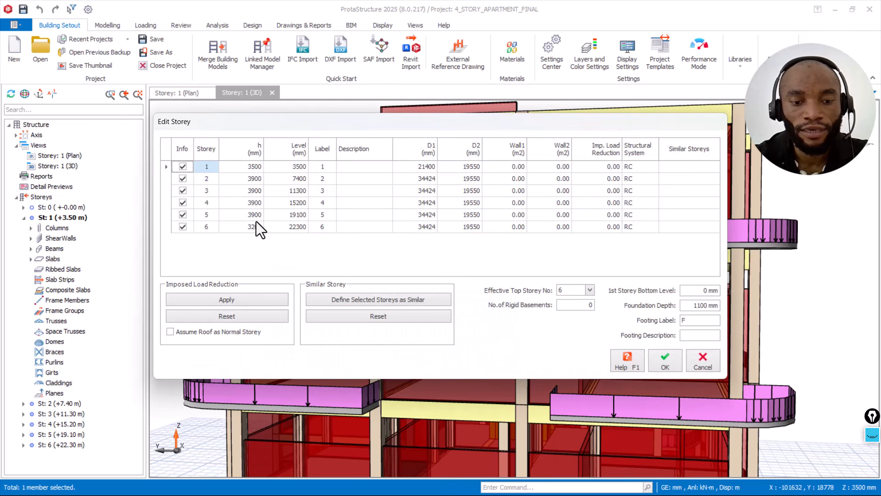
pyautogui.click(251, 230)
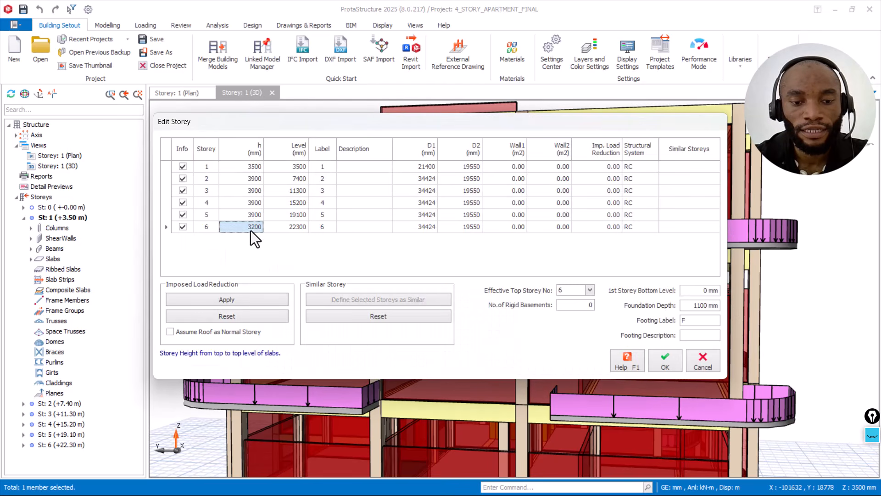
pyautogui.write('4500')
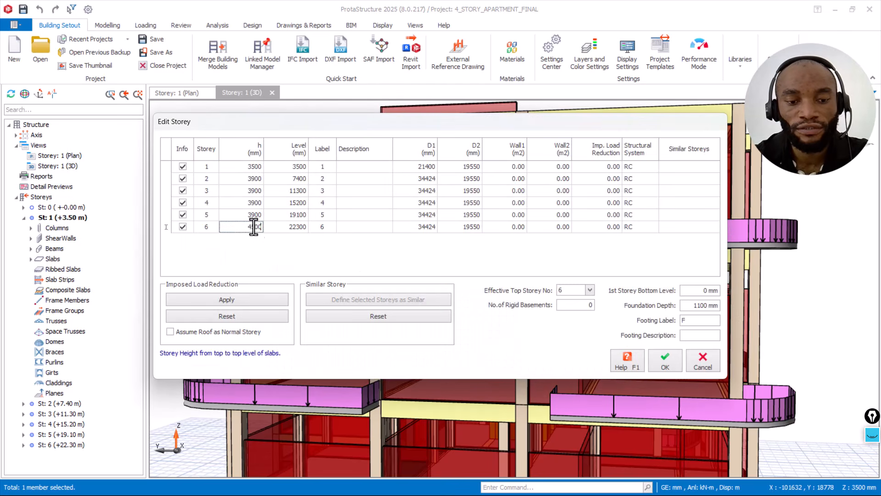
pyautogui.click(256, 214)
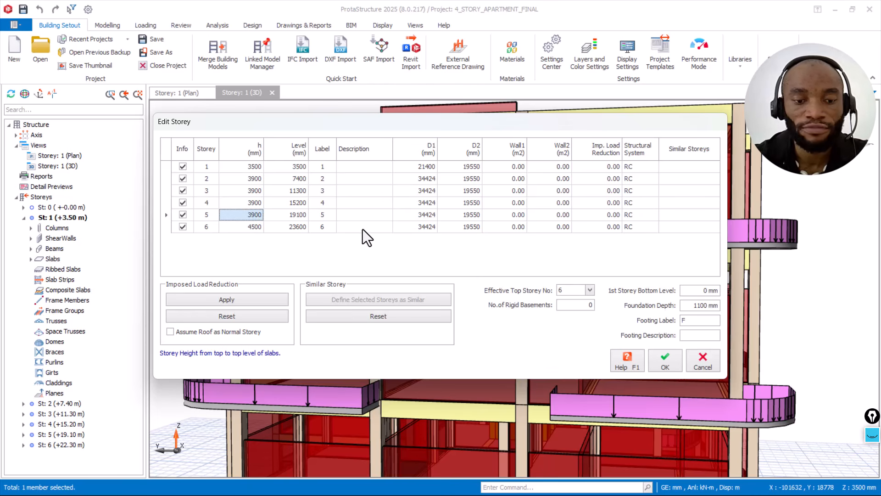
pyautogui.click(663, 356)
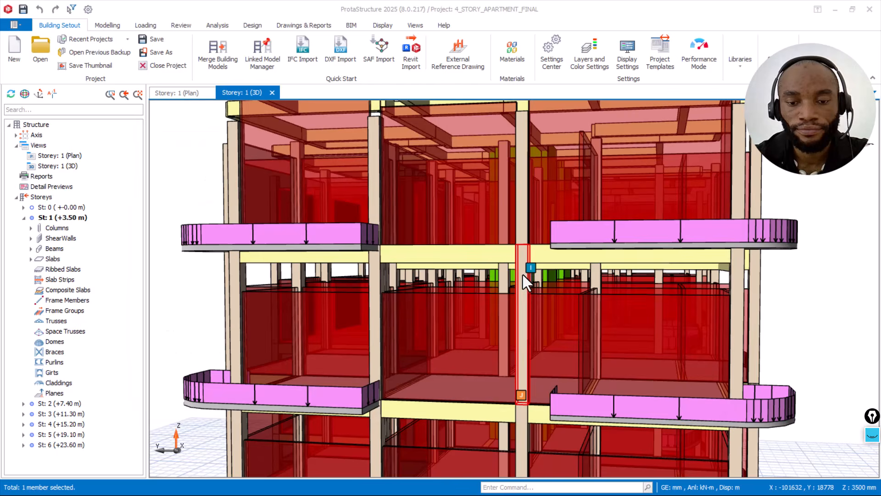
# Step: Inspect how the storey 5 infill walls fit beneath the raised storey 6 beams, checking the wall load data of beam 5B59
pyautogui.scroll(-5, 459, 300)
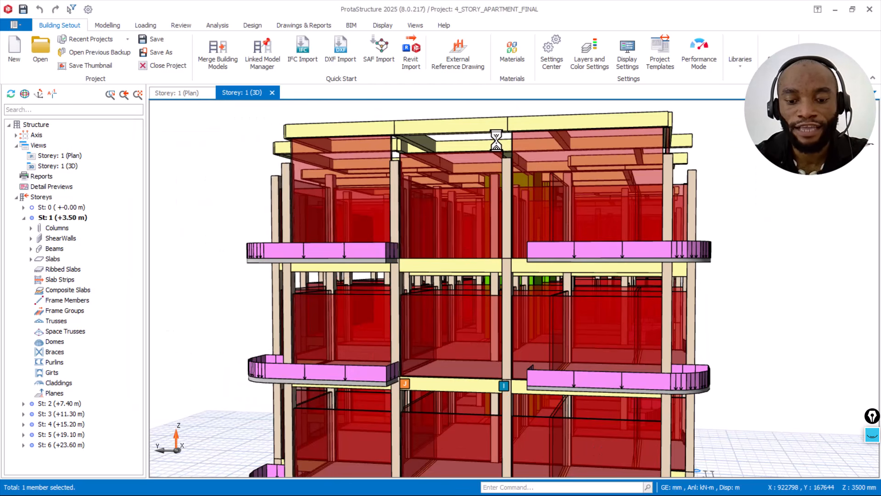
pyautogui.scroll(3, 459, 177)
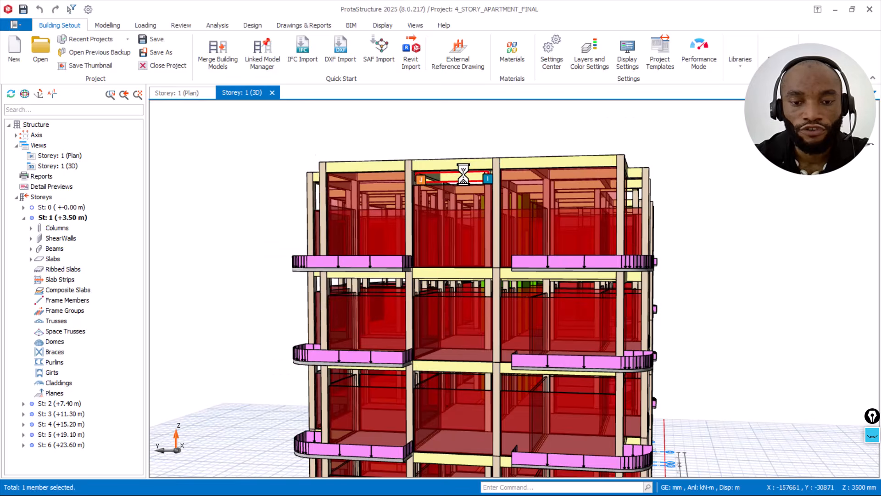
pyautogui.scroll(5, 463, 181)
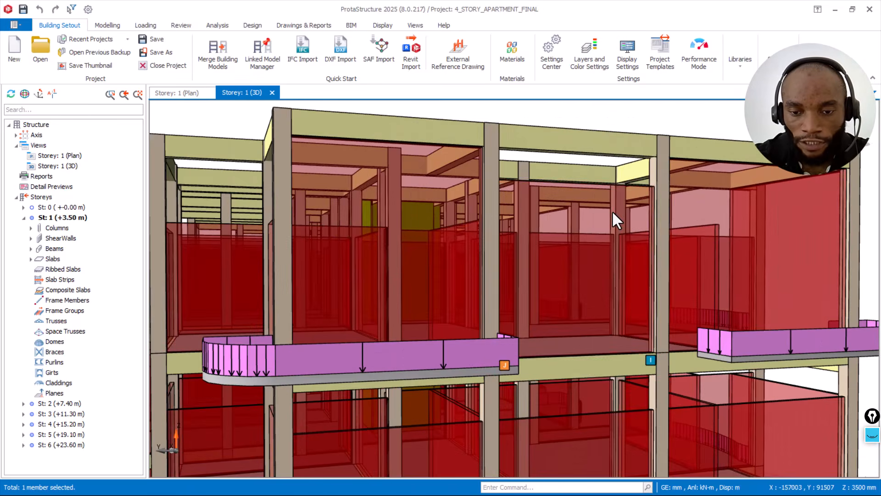
pyautogui.moveTo(615, 208); pyautogui.dragTo(625, 205, button='middle')
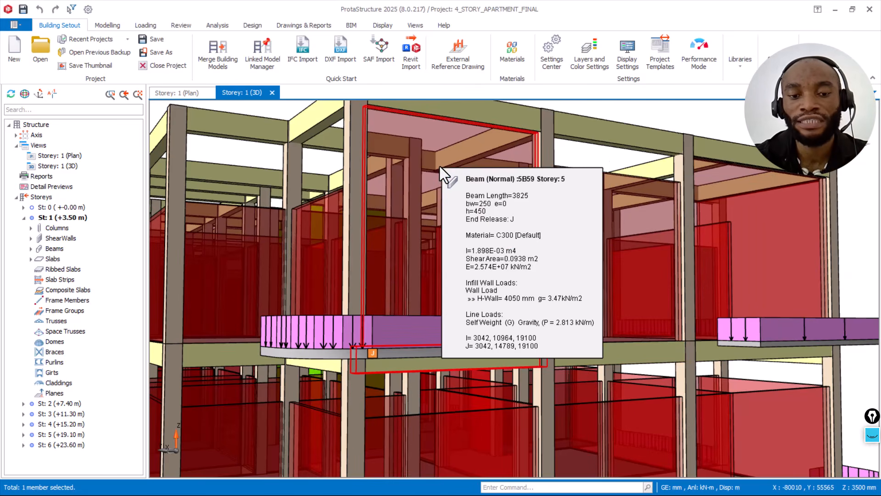
pyautogui.moveTo(440, 166)
pyautogui.mouseDown(button='middle')
pyautogui.moveTo(394, 173)
pyautogui.moveTo(354, 164)
pyautogui.moveTo(627, 174)
pyautogui.moveTo(522, 213)
pyautogui.mouseUp(button='middle')
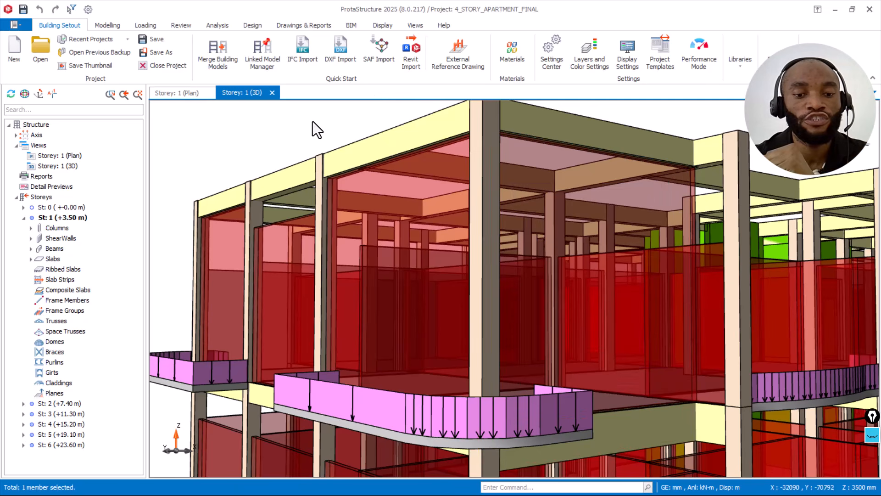
# Step: Compare the wall load definitions by height h and by distance d for storey 6 beam 6B58, and close its load editor without inserting a load
pyautogui.rightClick(312, 122)
pyautogui.click(282, 183)
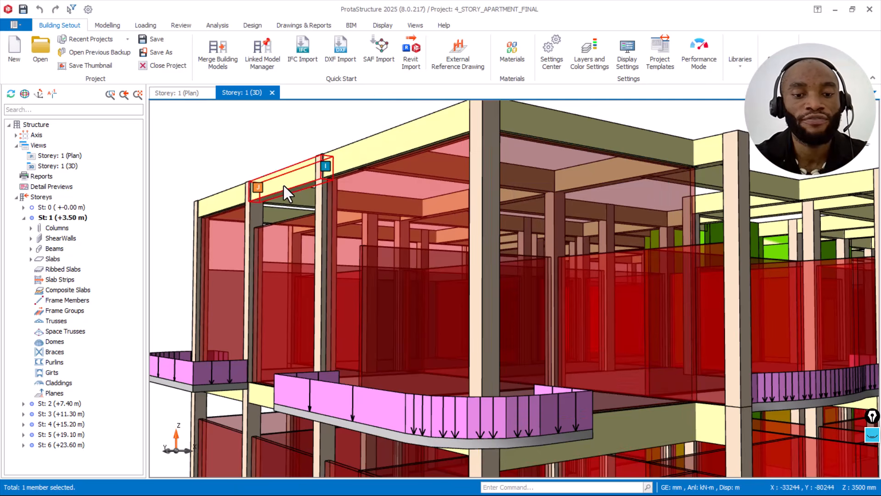
pyautogui.rightClick(271, 146)
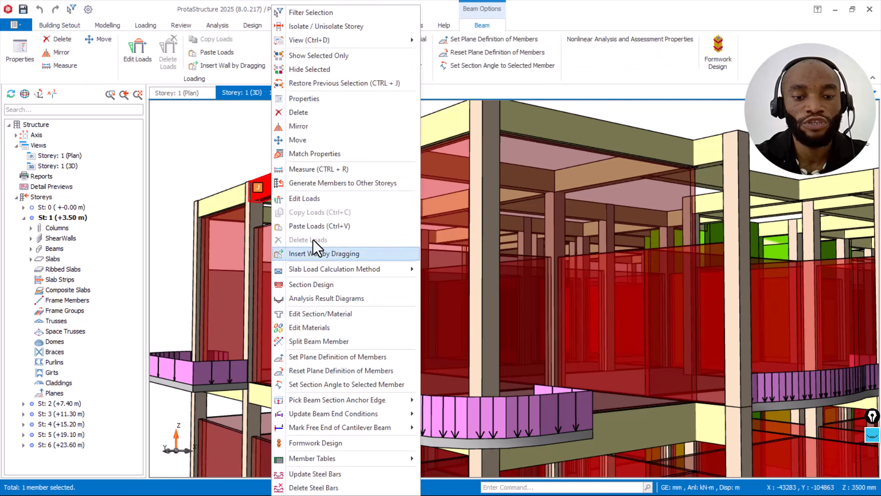
pyautogui.click(317, 200)
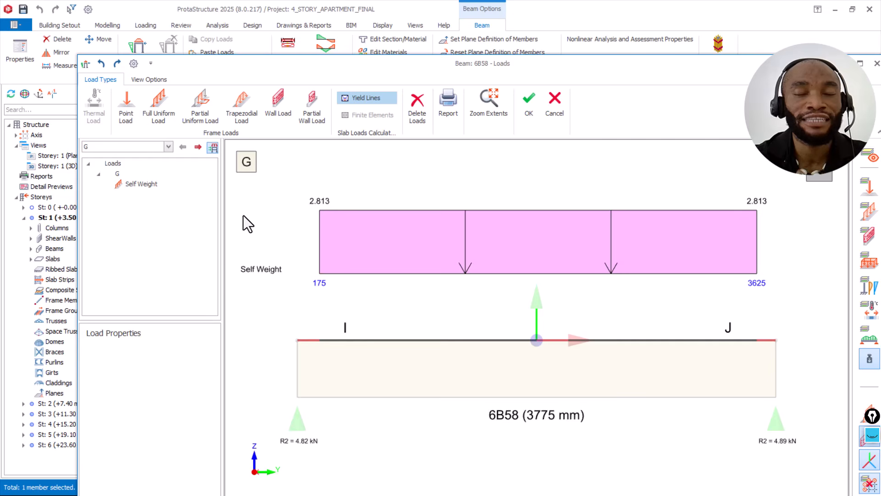
pyautogui.click(277, 98)
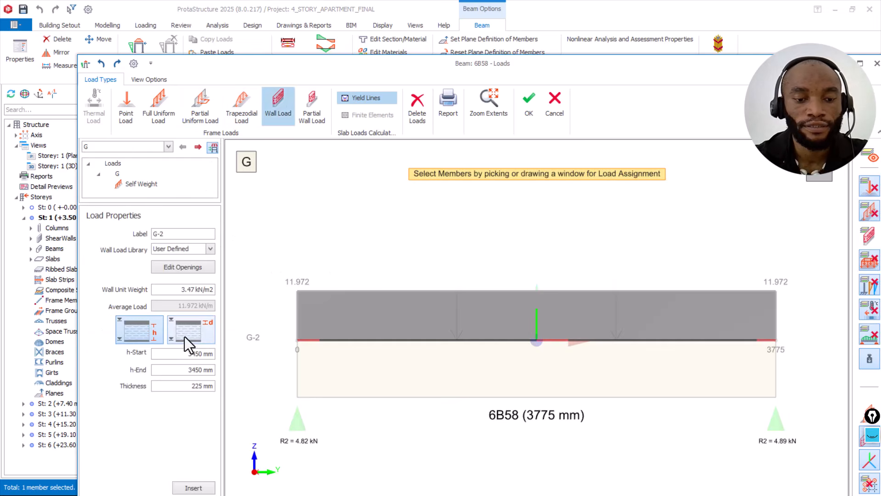
pyautogui.click(178, 326)
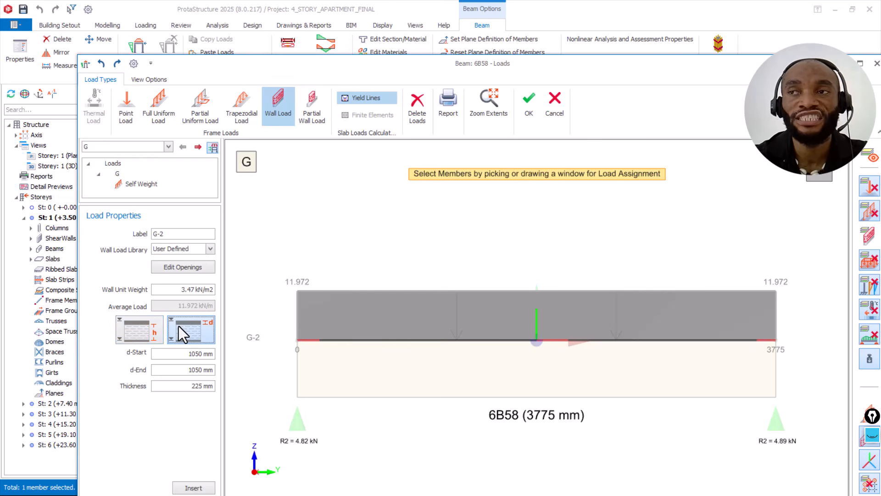
pyautogui.click(147, 328)
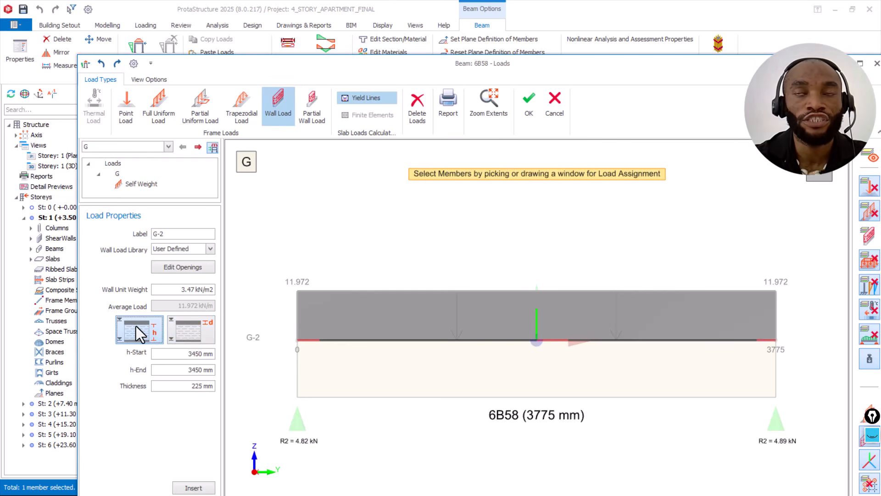
pyautogui.click(192, 329)
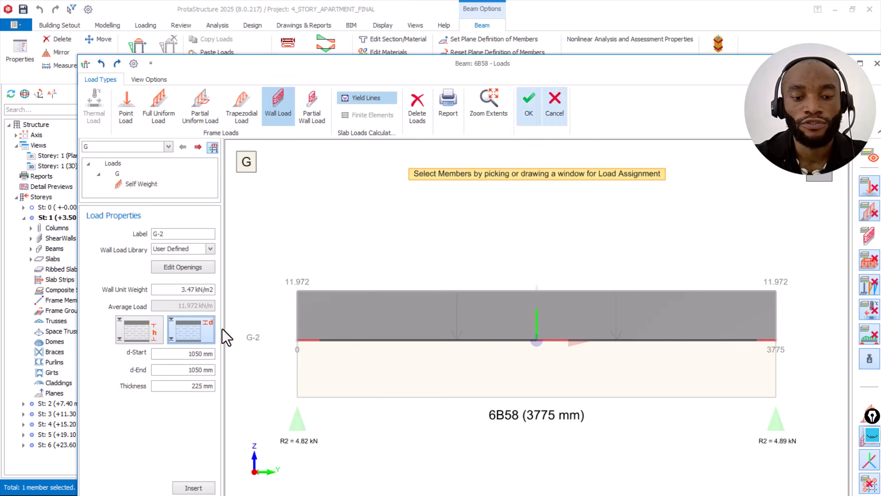
pyautogui.click(563, 105)
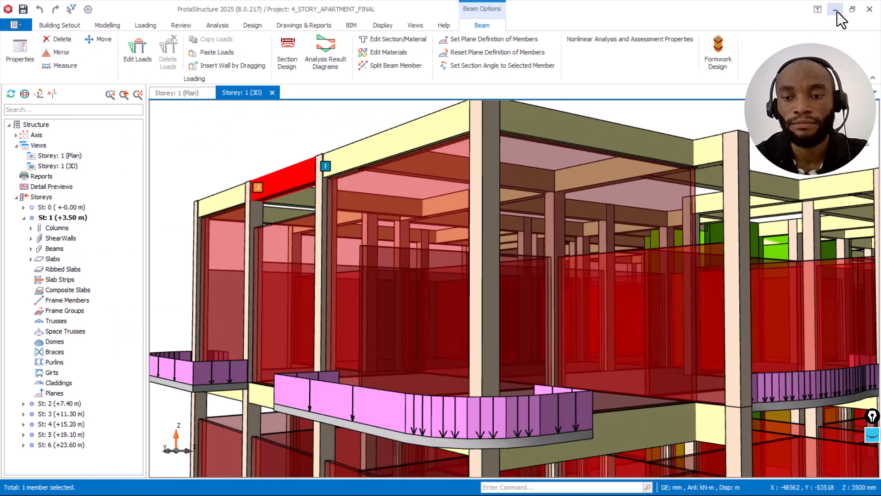
# Step: Switch to the HOTEL-BUILDING project in ProtaStructure 2026 and examine its facade infill walls and the wall load data of beam 4B12
pyautogui.click(837, 11)
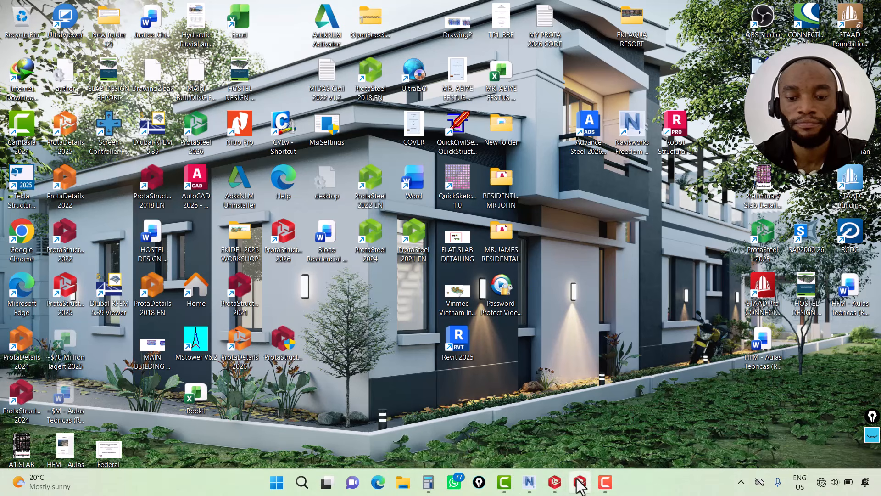
pyautogui.moveTo(580, 486)
pyautogui.click(582, 441)
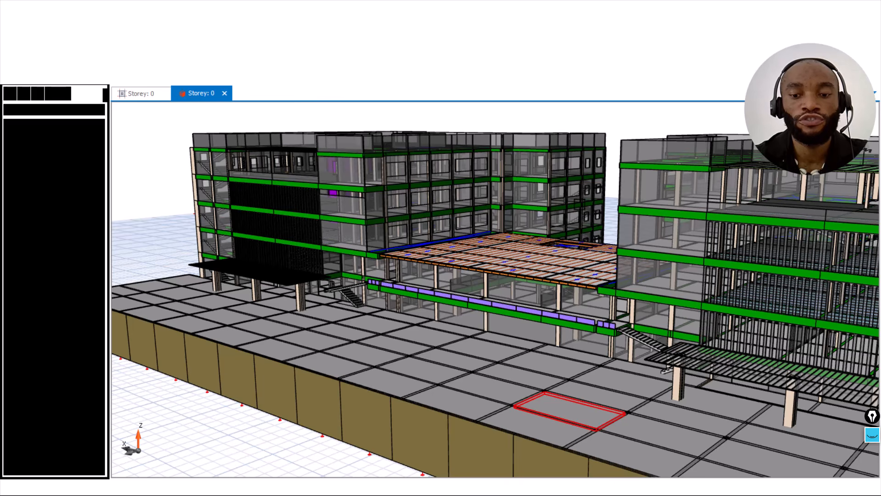
pyautogui.scroll(2, 669, 188)
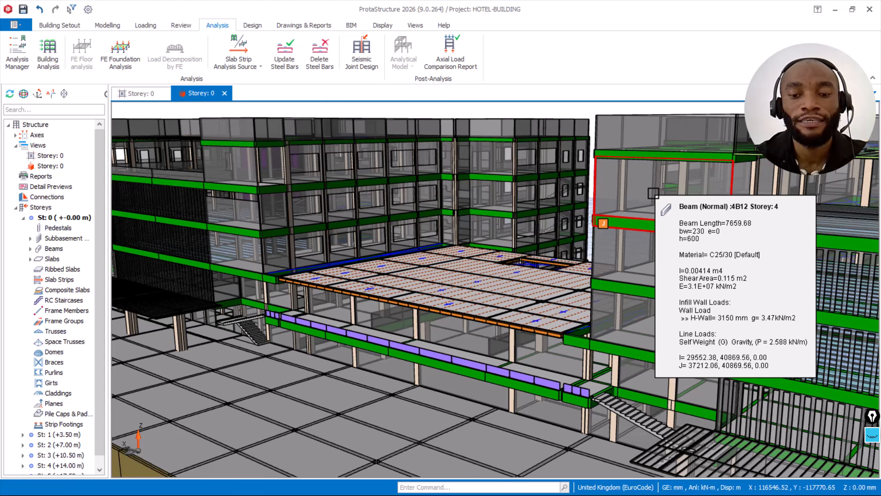
pyautogui.scroll(-5, 528, 259)
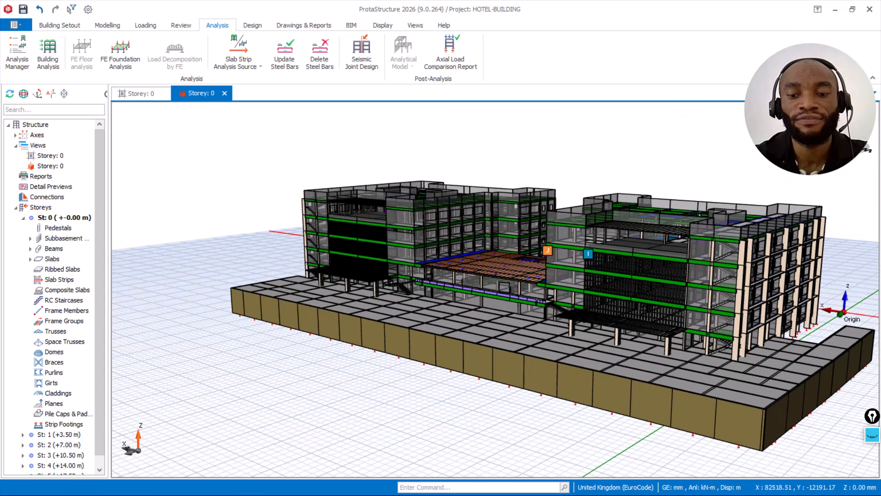
pyautogui.moveTo(412, 278); pyautogui.dragTo(395, 253, button='middle')
pyautogui.scroll(3, 474, 321)
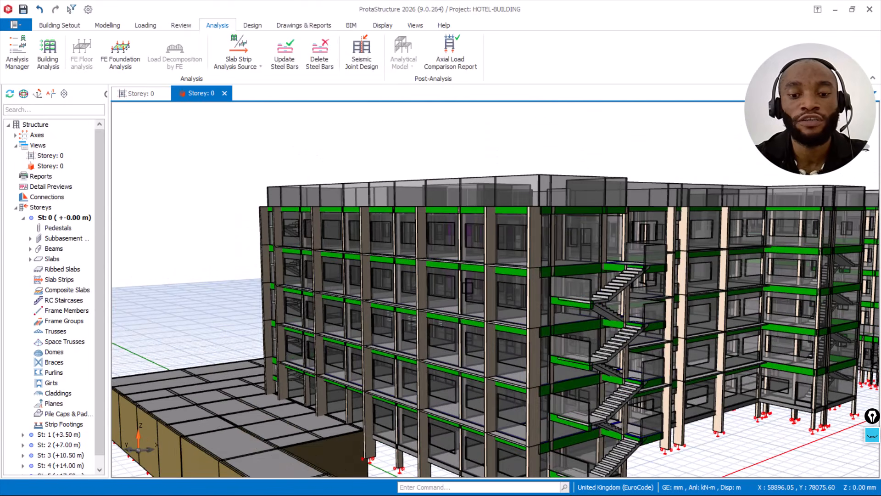
# Step: Compare the height h and distance d definitions of facade beam 4B175's wall load, and close its load editor without applying changes
pyautogui.scroll(2, 467, 288)
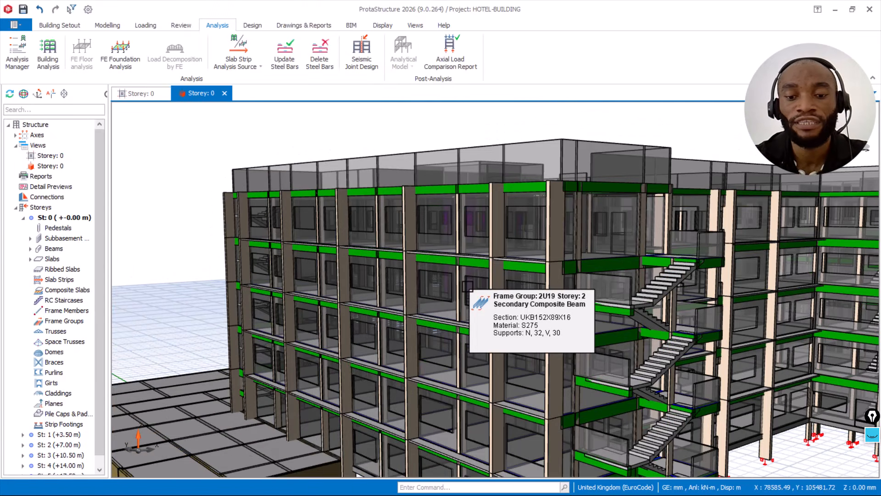
pyautogui.scroll(-2, 556, 255)
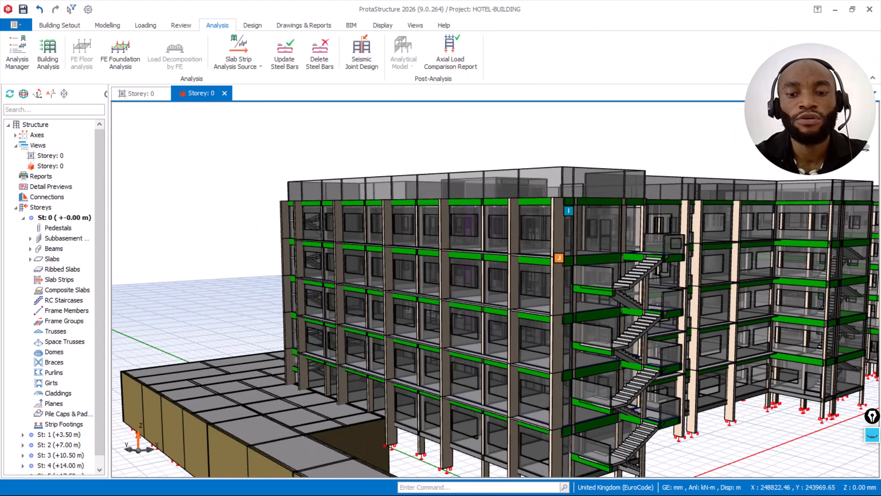
pyautogui.scroll(1, 599, 261)
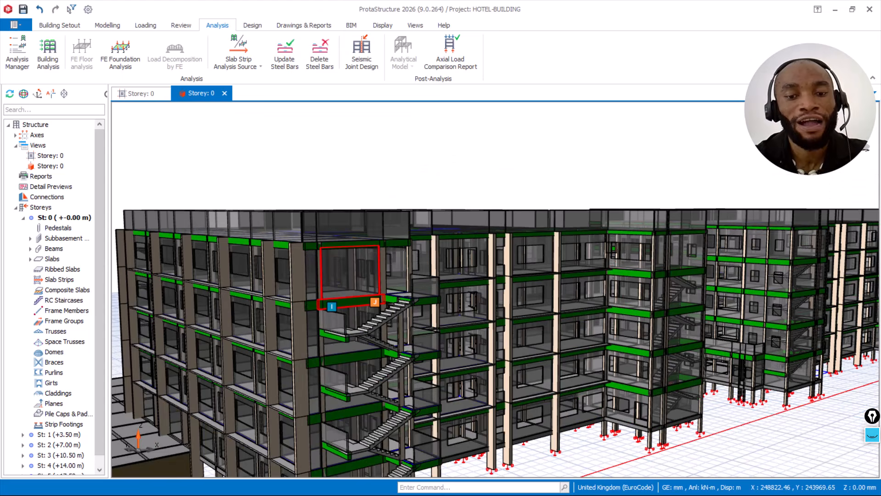
pyautogui.scroll(1, 606, 257)
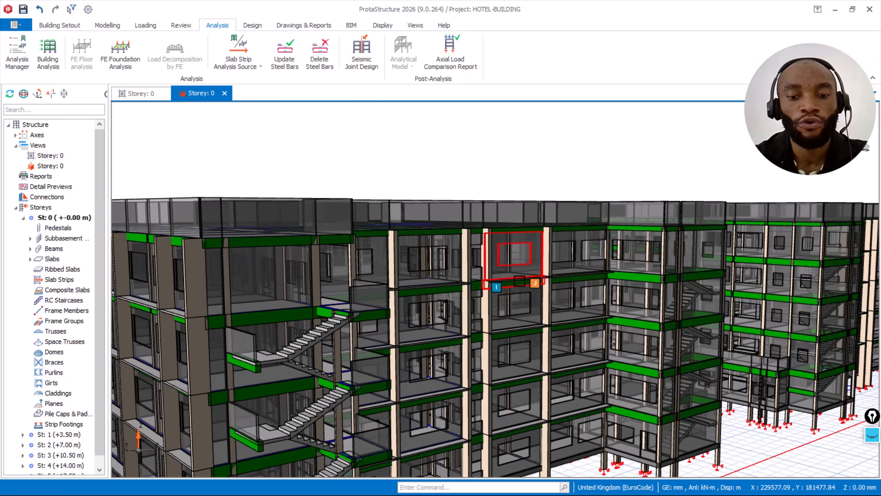
pyautogui.click(516, 154)
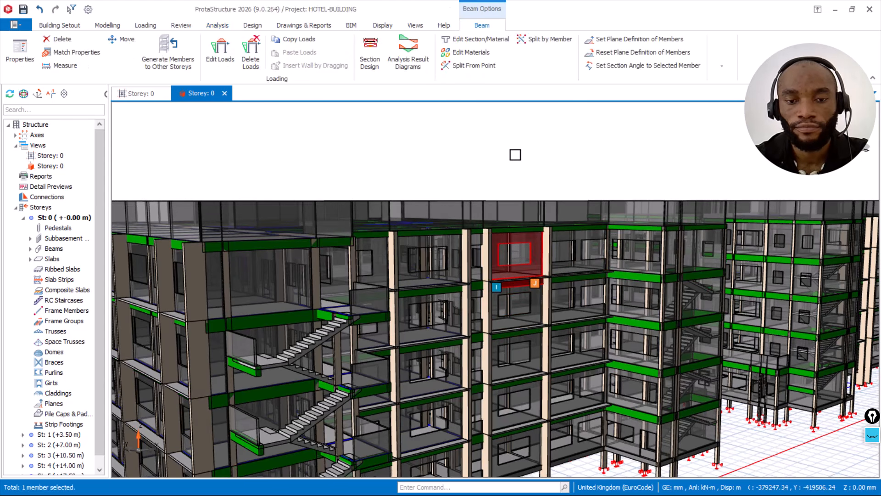
pyautogui.rightClick(525, 213)
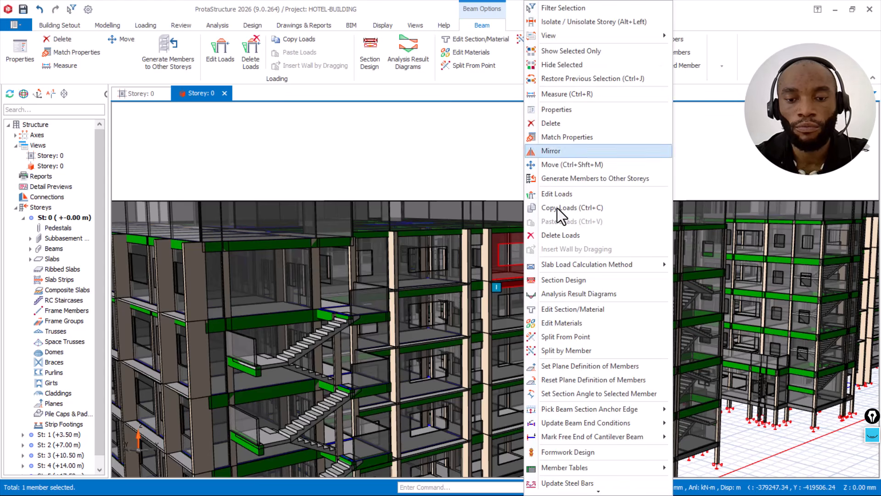
pyautogui.click(566, 195)
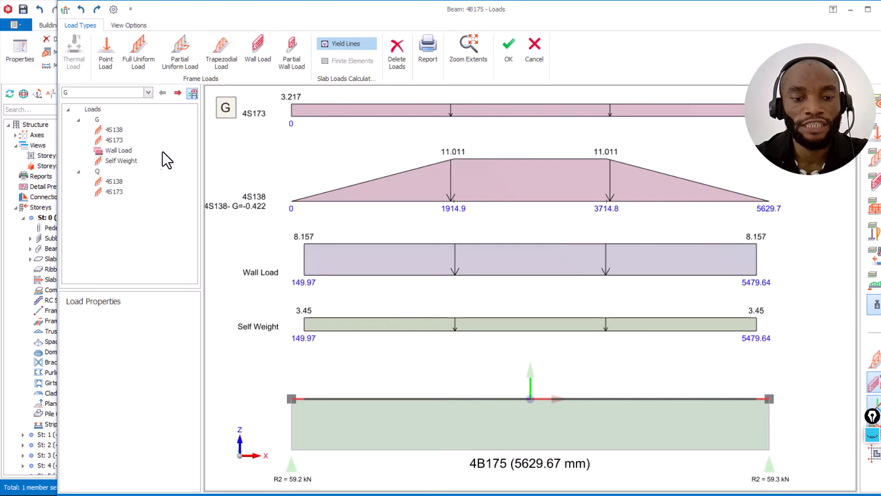
pyautogui.click(112, 151)
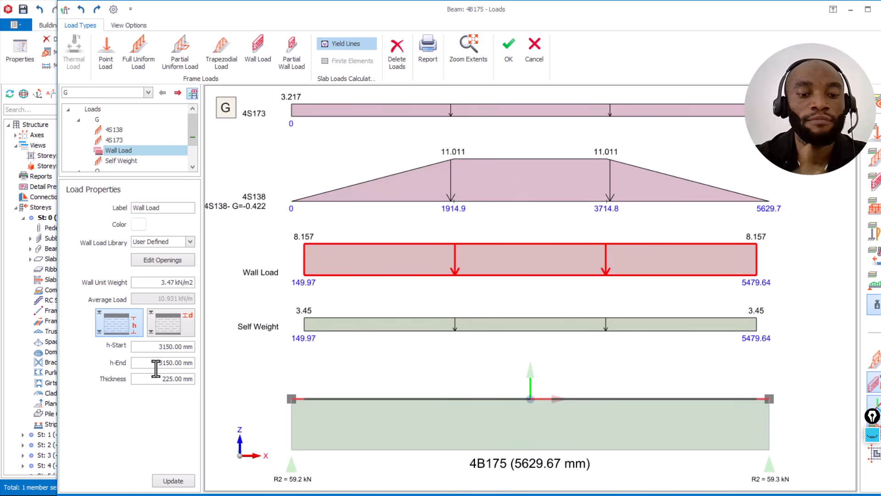
pyautogui.click(175, 325)
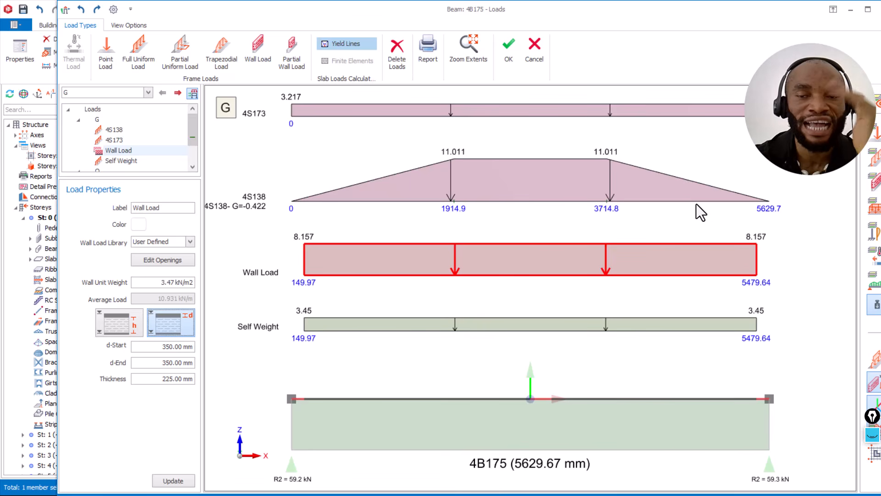
pyautogui.click(536, 54)
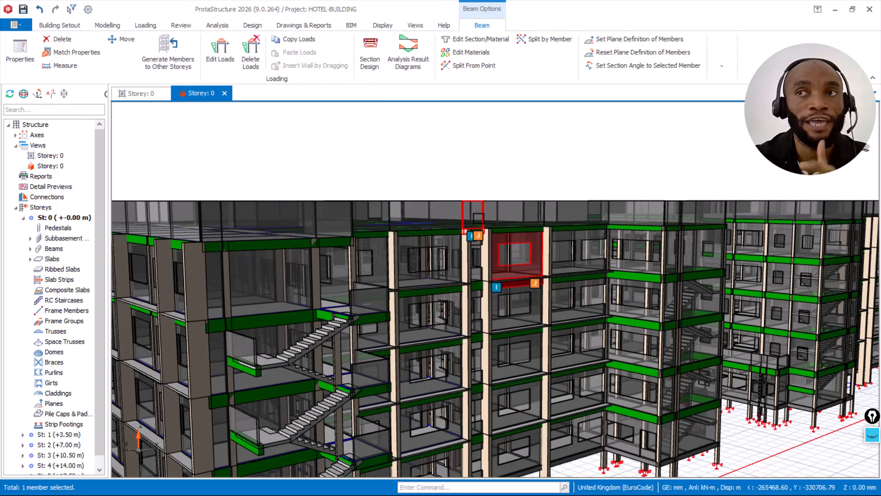
# Step: Clear the beam selection and examine the hotel's roof-level parapet walls and storey 5 slabs from above and from the staircase side
pyautogui.scroll(-2, 490, 181)
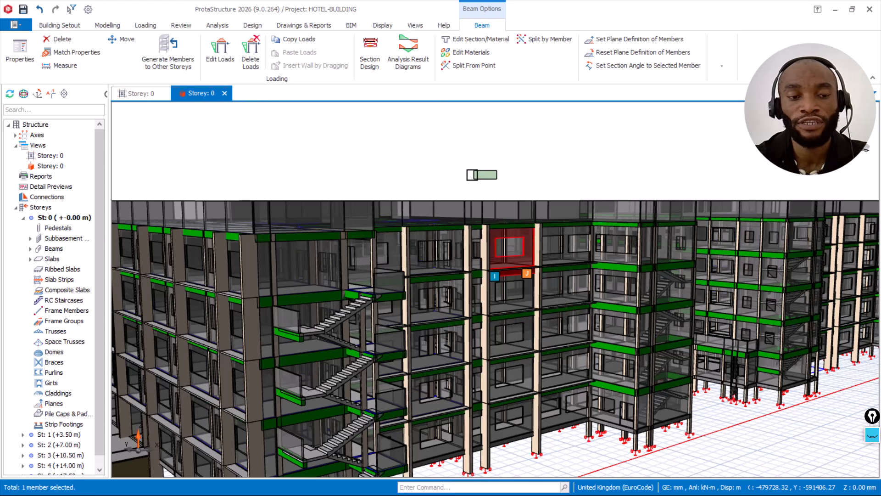
pyautogui.click(473, 172)
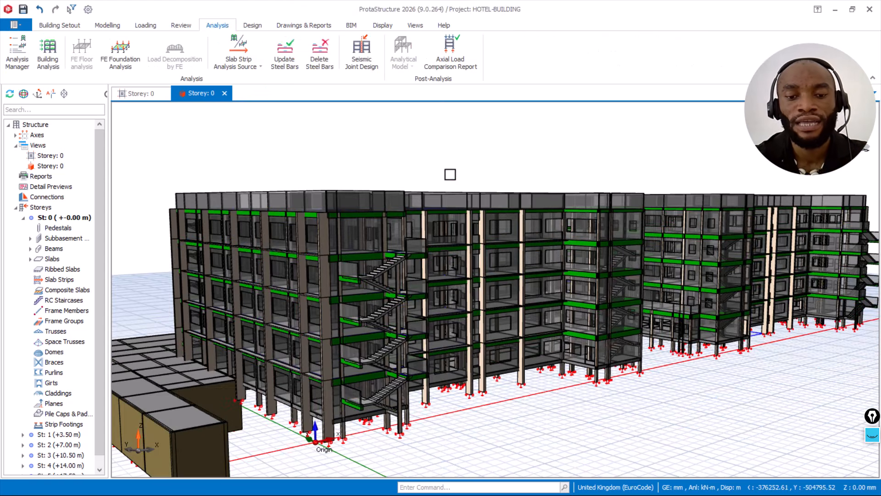
pyautogui.moveTo(450, 173); pyautogui.dragTo(539, 193, button='middle')
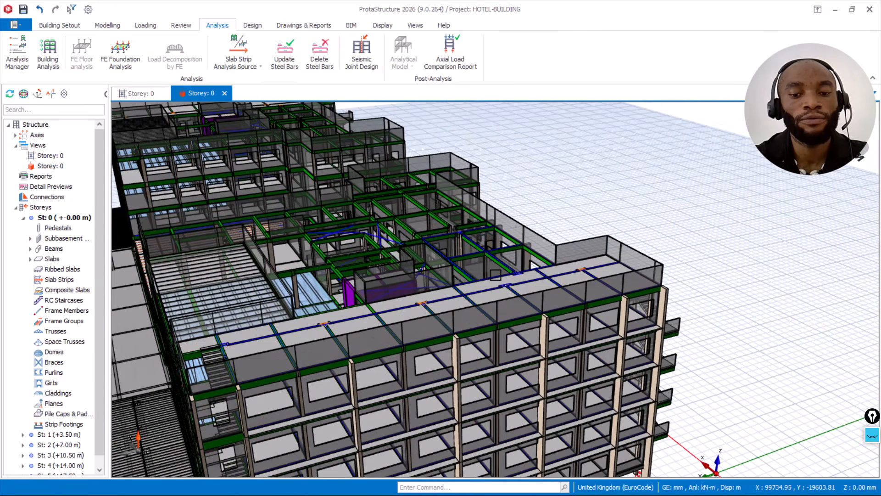
pyautogui.scroll(1, 502, 271)
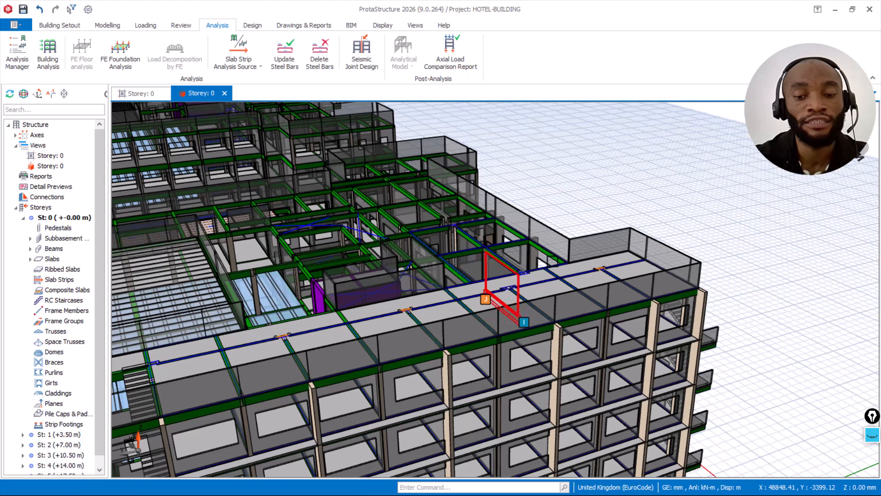
pyautogui.scroll(1, 583, 259)
pyautogui.scroll(1, 595, 269)
pyautogui.scroll(1, 595, 269)
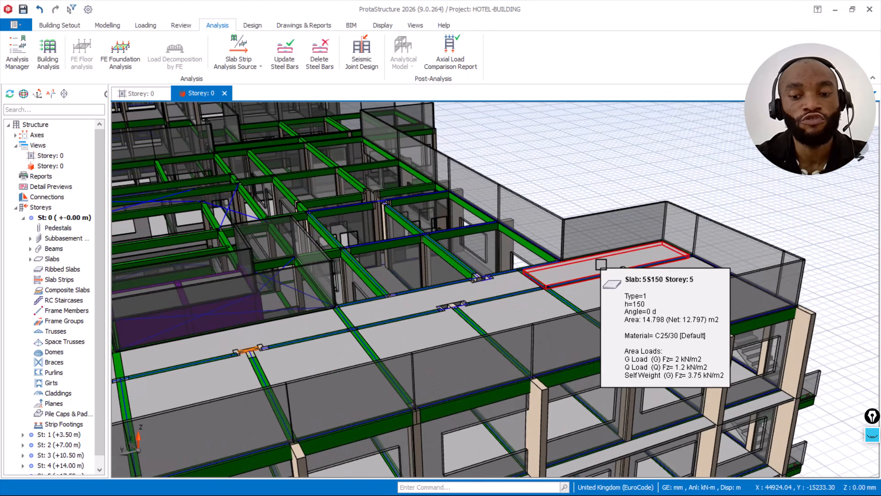
pyautogui.scroll(1, 602, 268)
pyautogui.moveTo(603, 276)
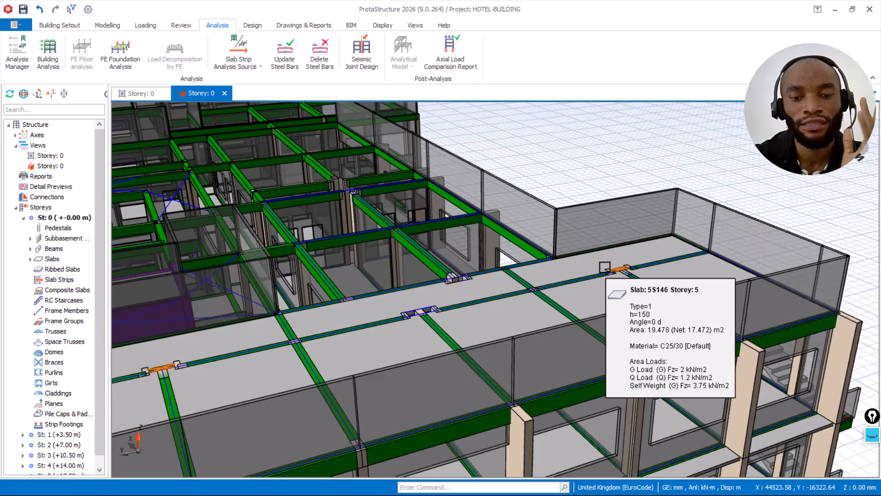
pyautogui.scroll(1, 605, 268)
pyautogui.moveTo(609, 256); pyautogui.dragTo(513, 213, button='middle')
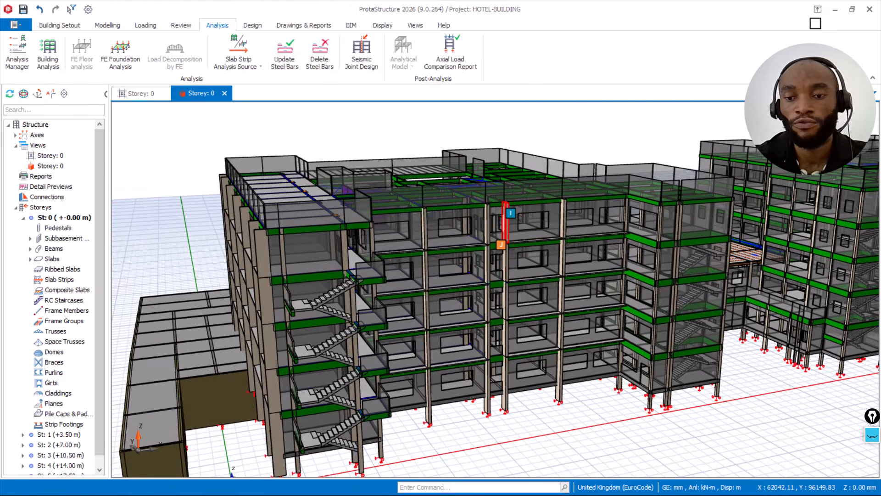
# Step: Switch to 3D MODEL FINAL.nwd in Autodesk Navisworks Freedom 2021 and view the blue-clad equipment shelter and adjoining pipework from outside
pyautogui.click(835, 10)
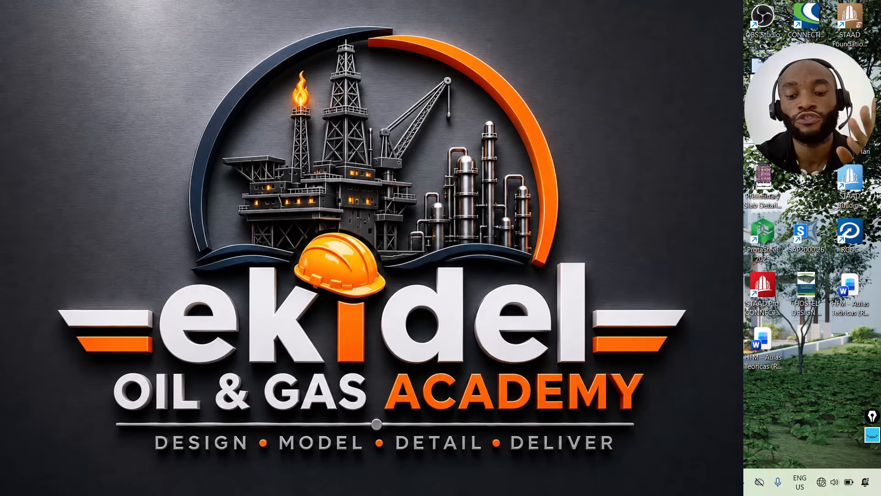
pyautogui.hotkey('alt', 'Tab')
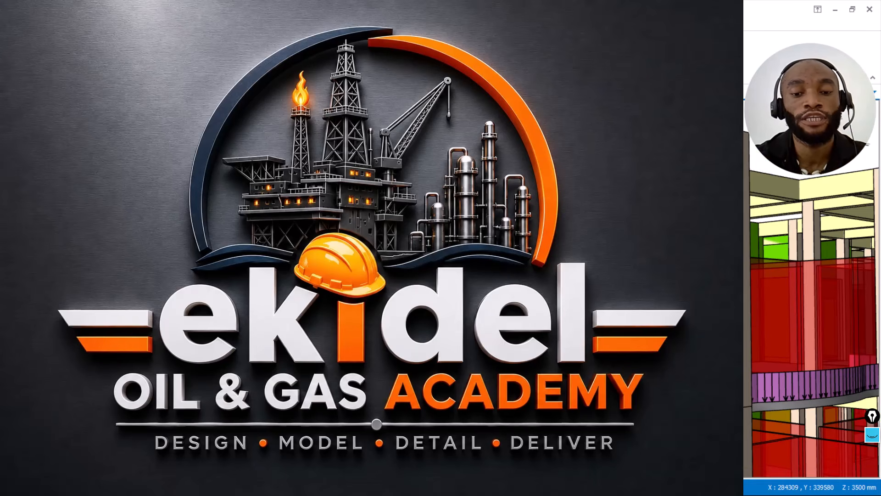
pyautogui.click(835, 10)
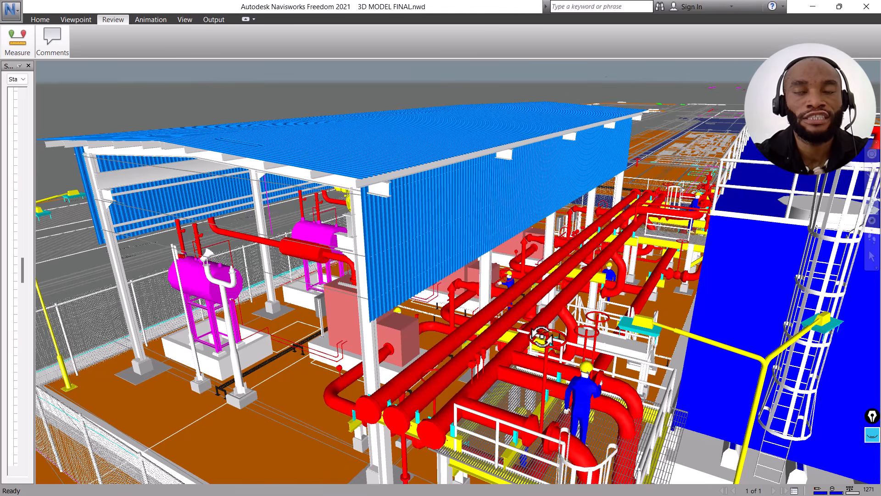
pyautogui.scroll(-2, 542, 335)
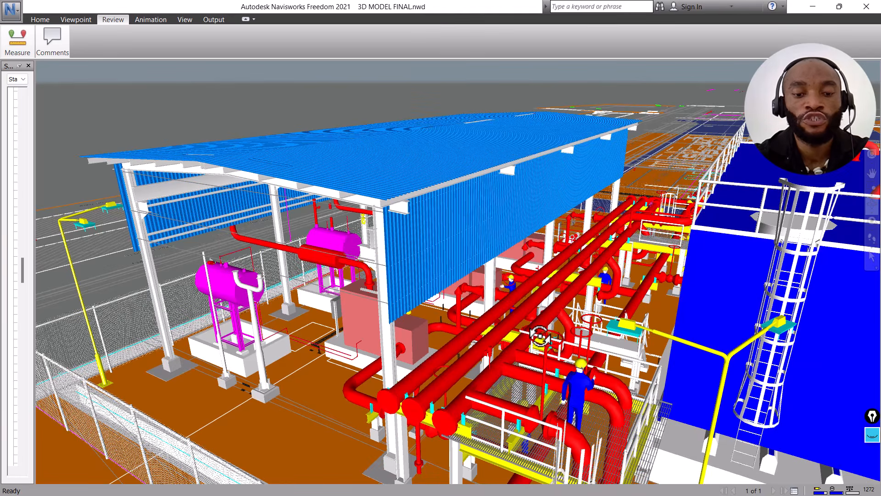
pyautogui.scroll(-1, 540, 336)
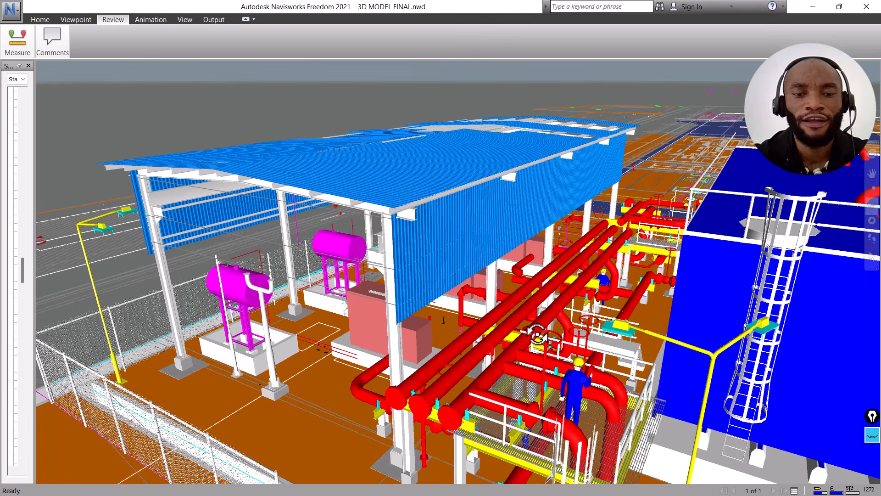
pyautogui.keyDown('shift'); pyautogui.moveTo(528, 321); pyautogui.dragTo(529, 319, button='middle'); pyautogui.keyUp('shift')
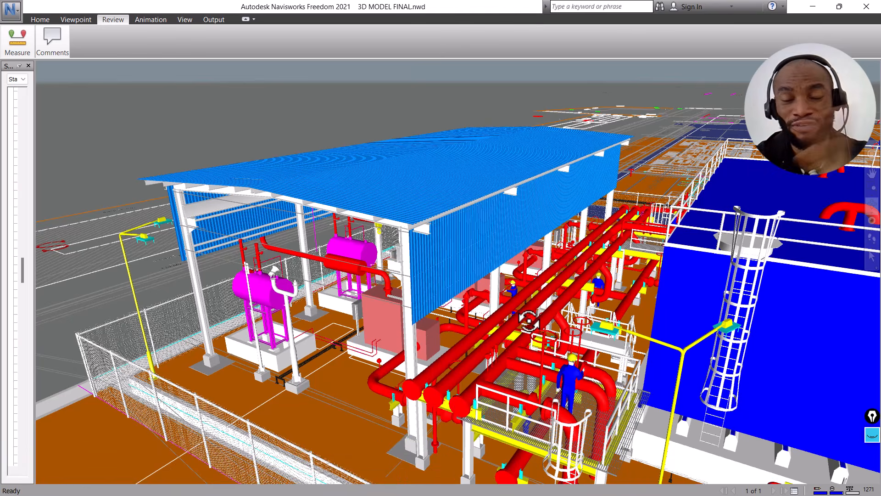
# Step: Examine the shelter's interior steel frames, overhead crane beam and equipment from its open end
pyautogui.keyDown('shift'); pyautogui.moveTo(444, 324); pyautogui.dragTo(335, 208, button='middle'); pyautogui.keyUp('shift')
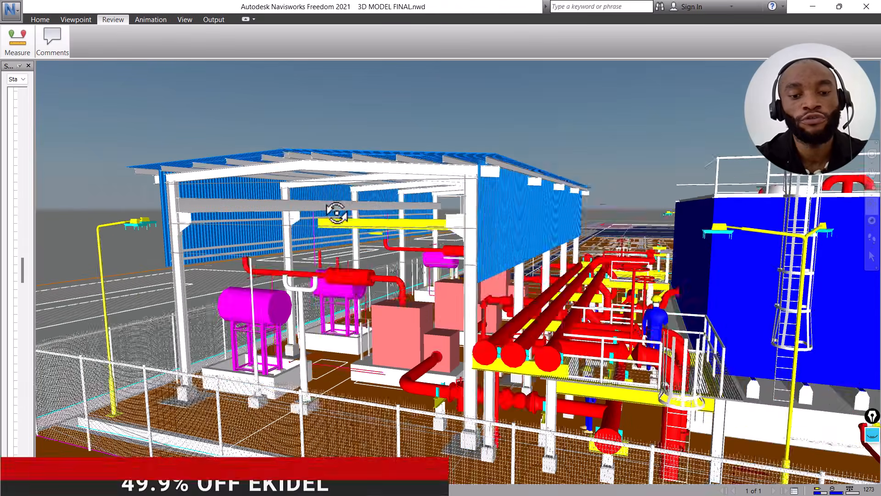
pyautogui.keyDown('shift'); pyautogui.moveTo(336, 212); pyautogui.dragTo(422, 219, button='middle'); pyautogui.keyUp('shift')
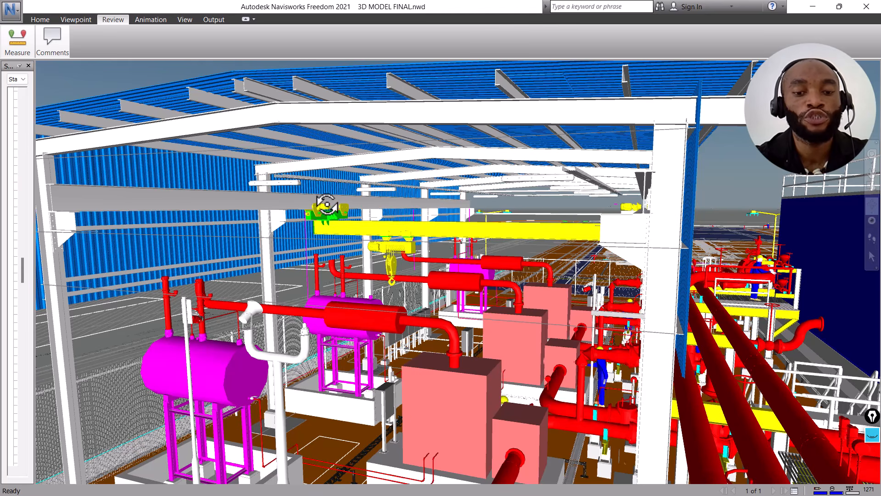
pyautogui.scroll(-3, 327, 205)
pyautogui.scroll(4, 327, 206)
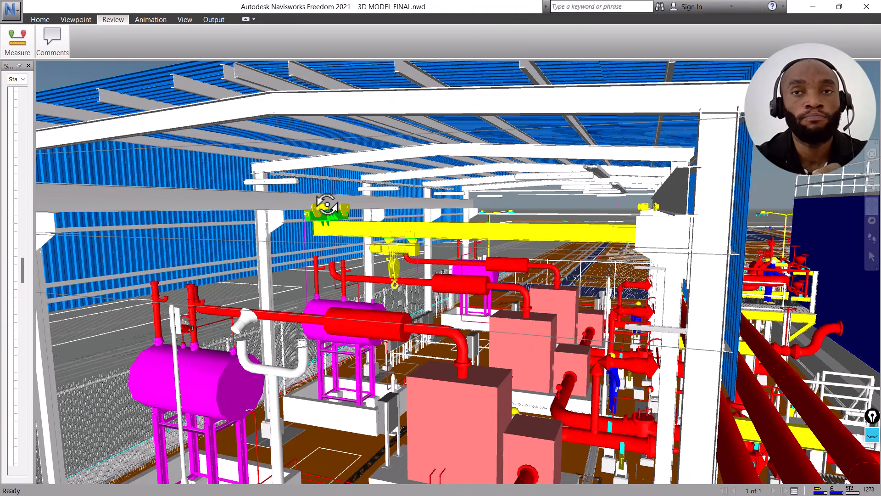